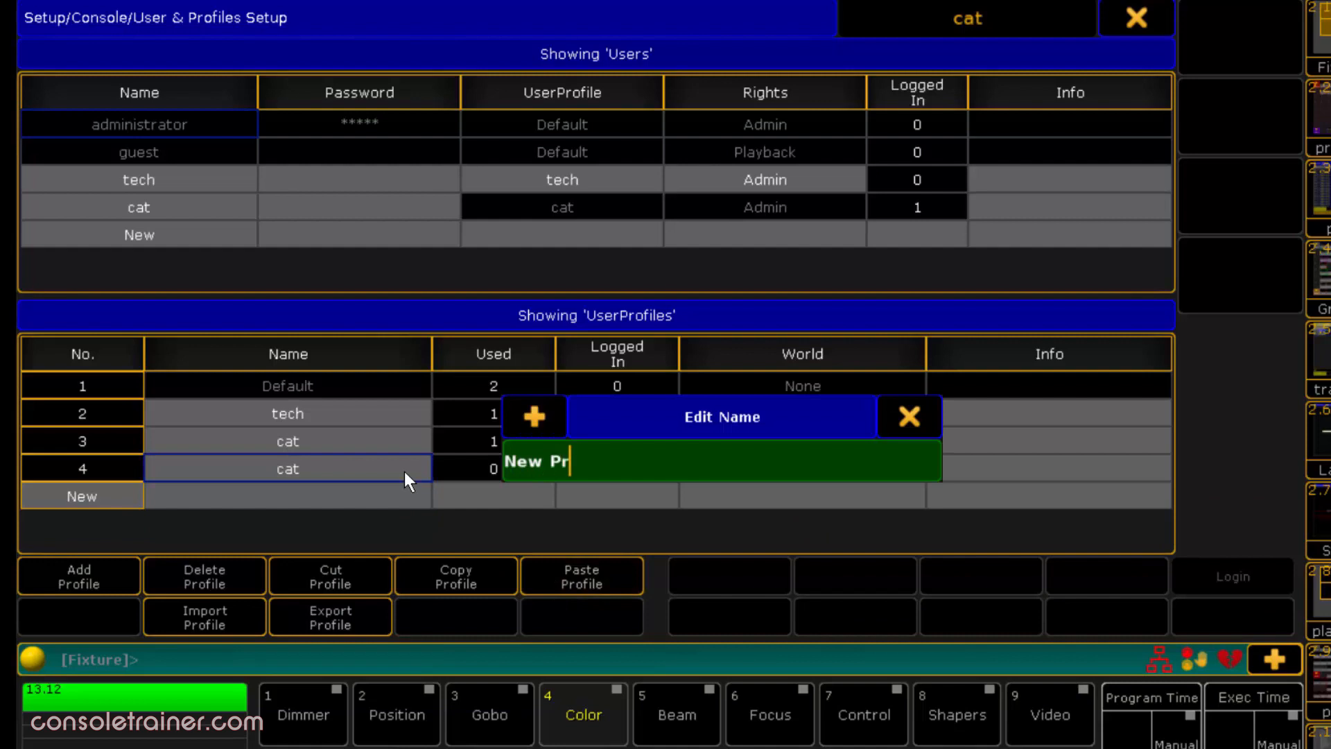
- Name user profile 4 "New Profile" and add a user named "New Guy"
{"action": "key", "text": "Return"}
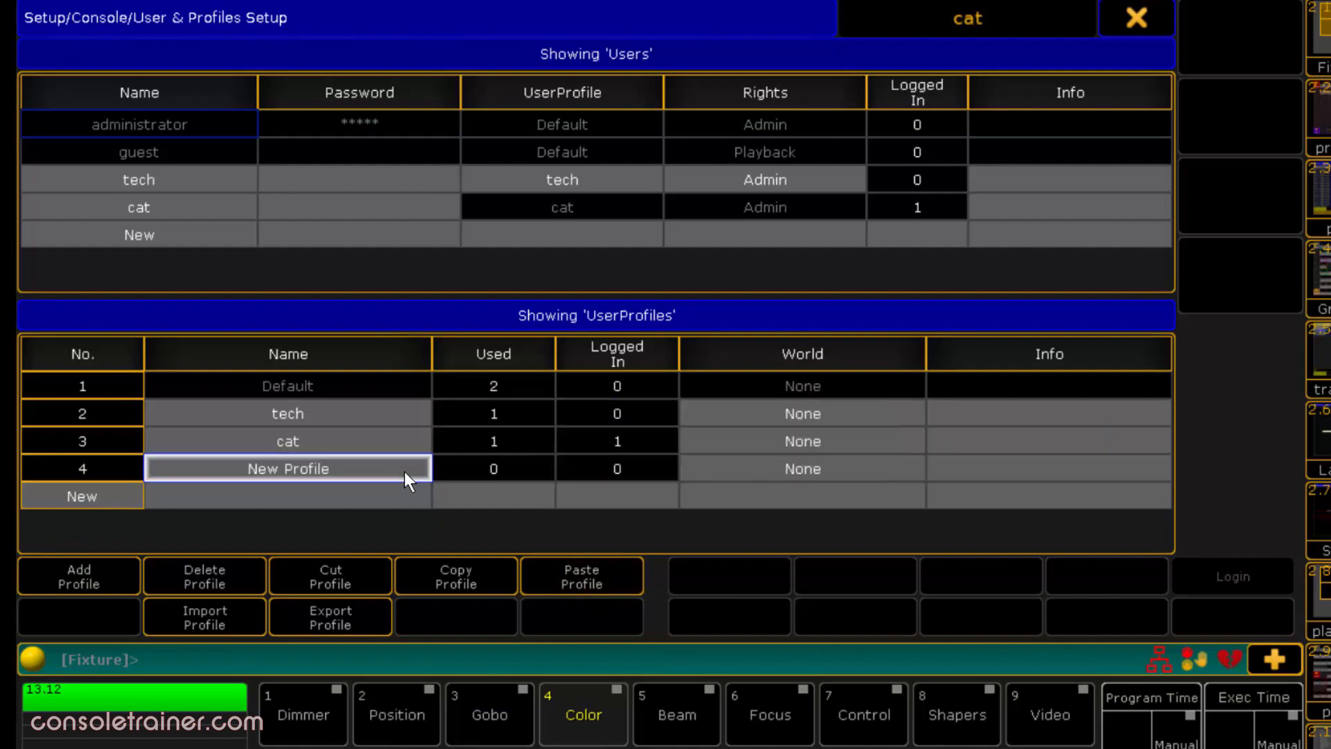
{"action": "left_click", "coordinate": [201, 231]}
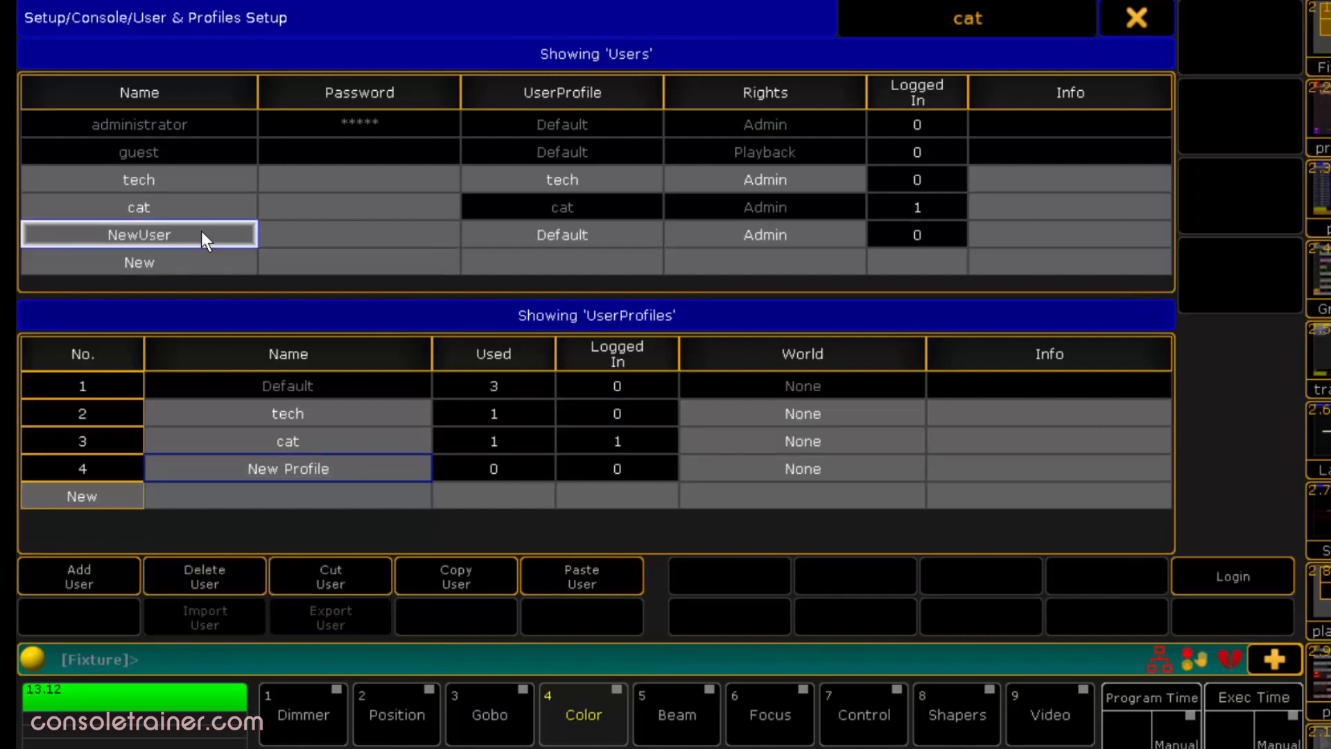
{"action": "left_click", "coordinate": [201, 231]}
{"action": "type", "text": "New Guy"}
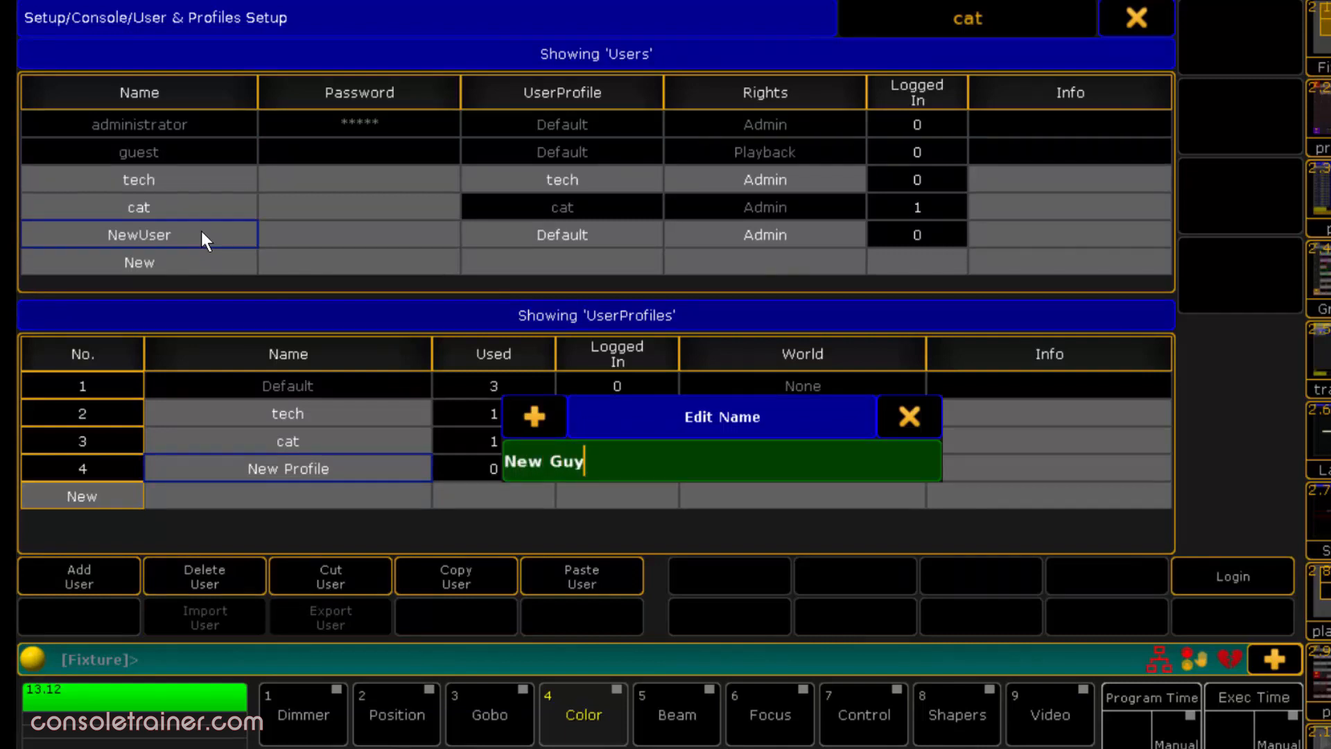
{"action": "key", "text": "Return"}
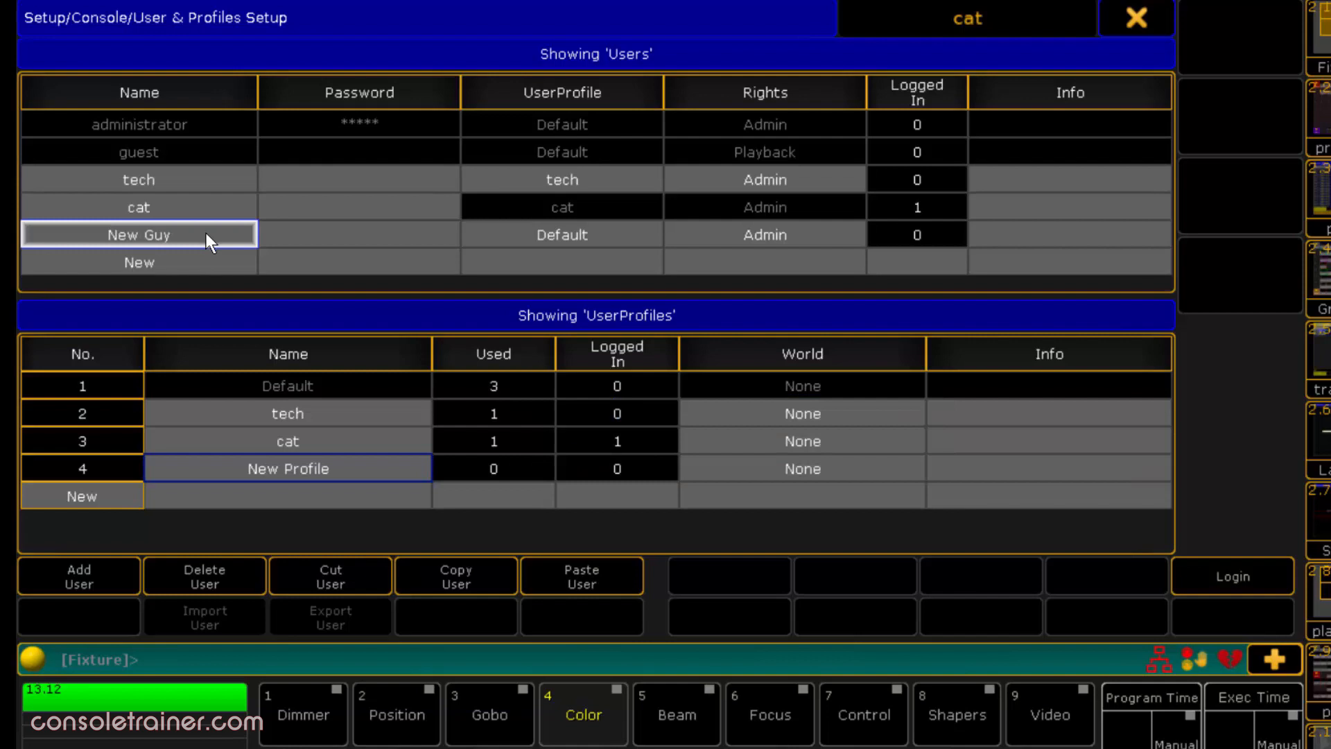
- Assign user profile 4 "New Profile" to the New Guy user and select that user's rights setting
{"action": "left_click", "coordinate": [648, 234]}
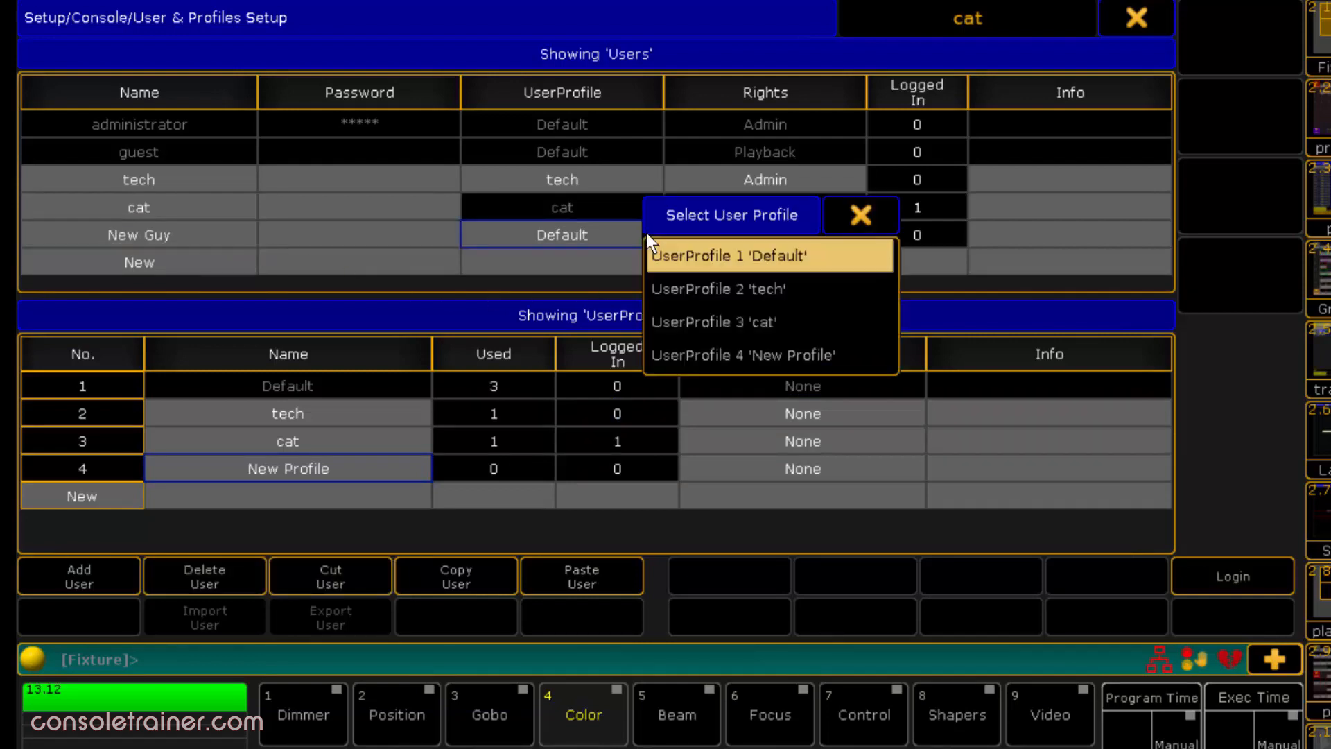
{"action": "left_click", "coordinate": [851, 351]}
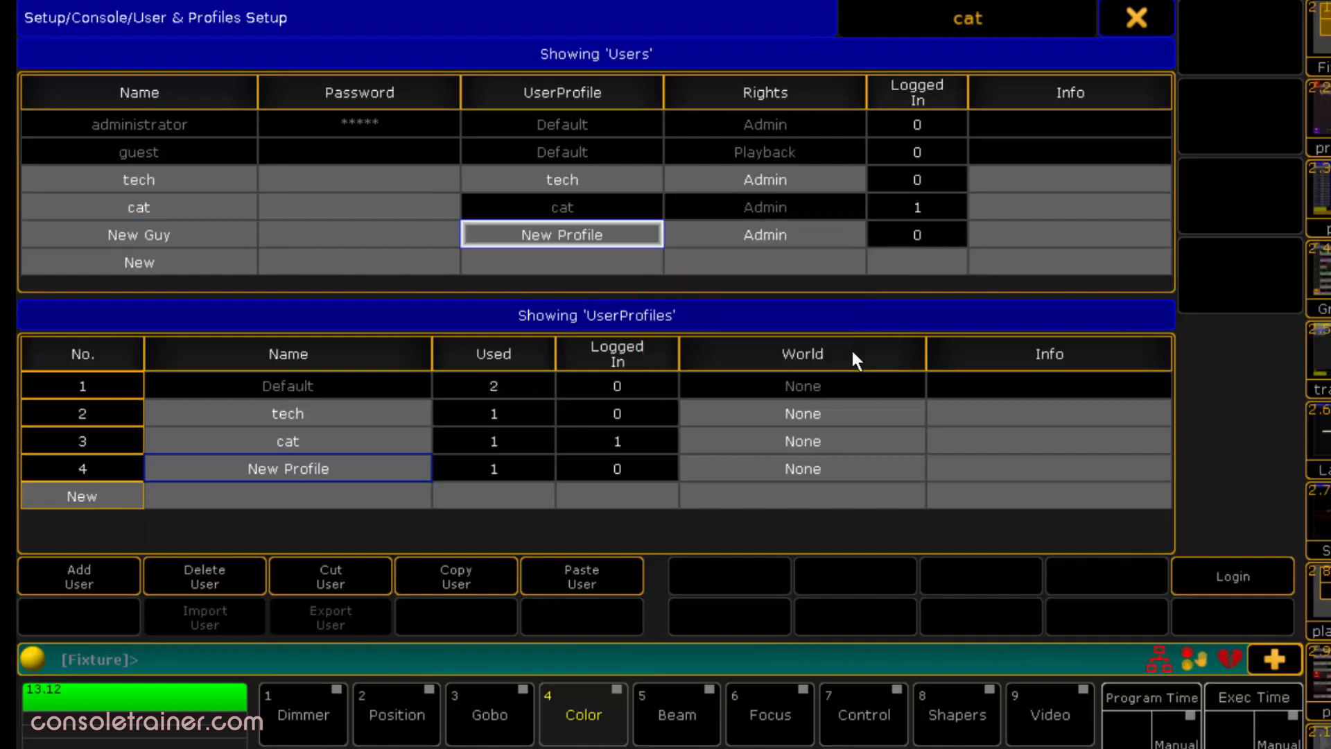
{"action": "left_click", "coordinate": [840, 230]}
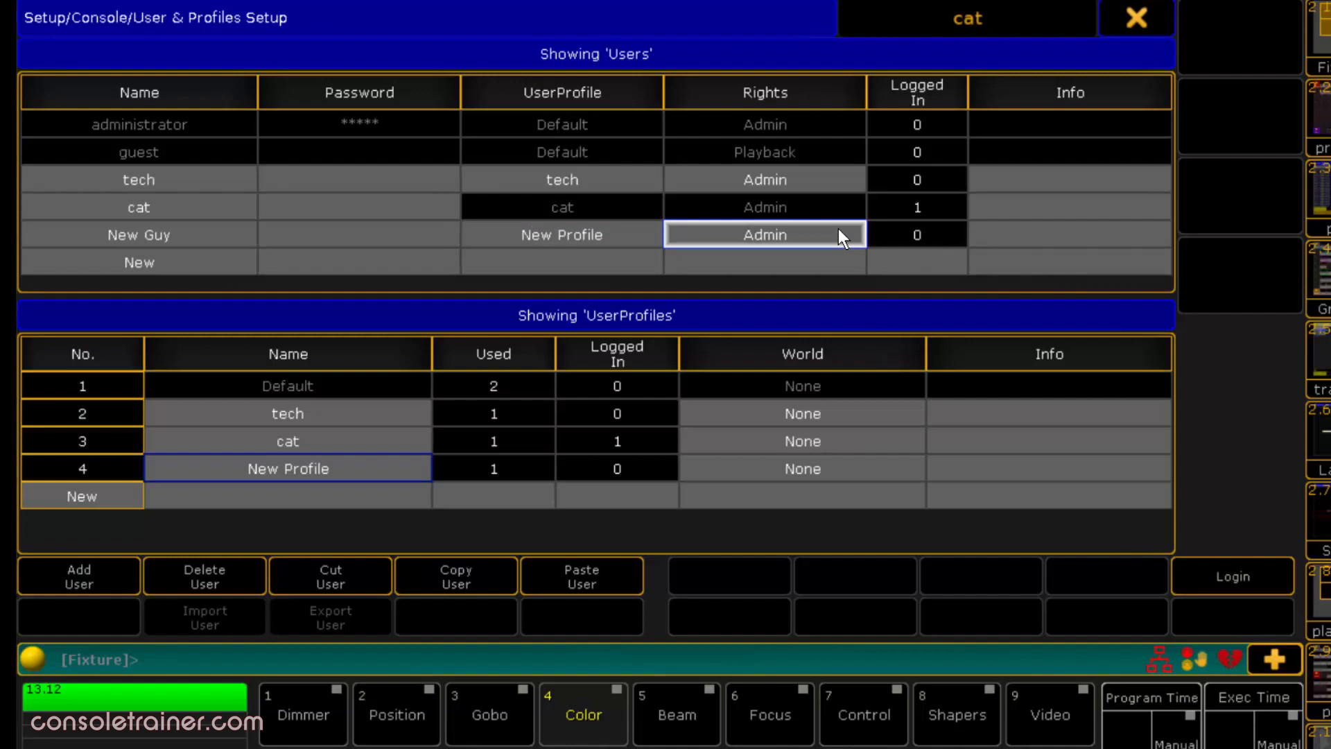
{"action": "left_click", "coordinate": [846, 207]}
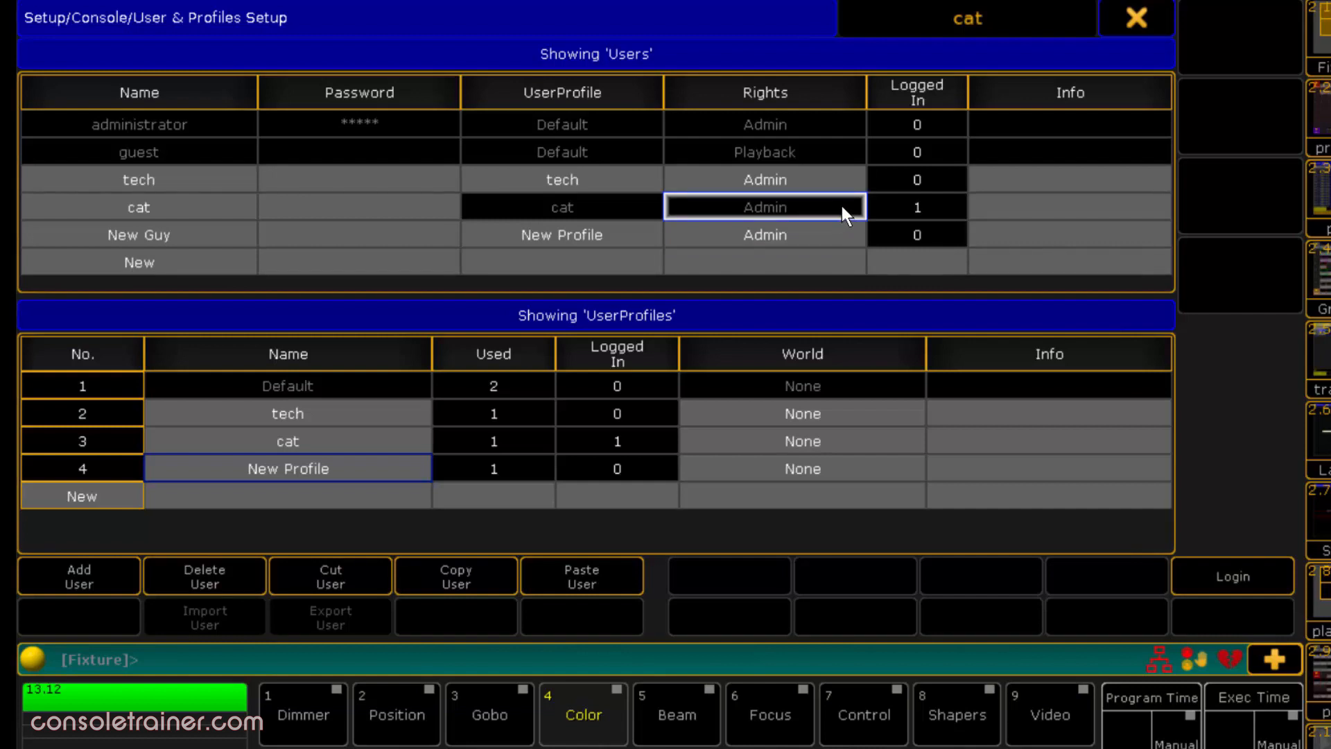
{"action": "left_click", "coordinate": [848, 237]}
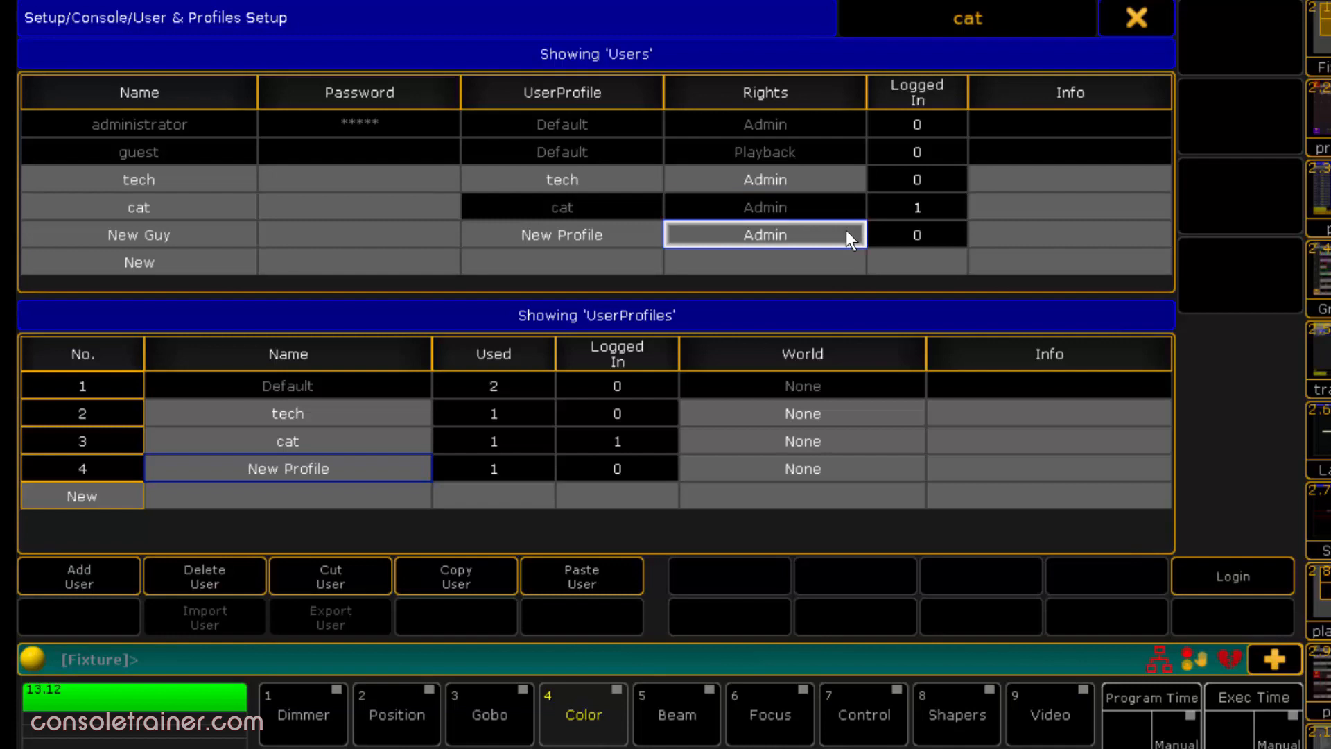
{"action": "left_click", "coordinate": [834, 234]}
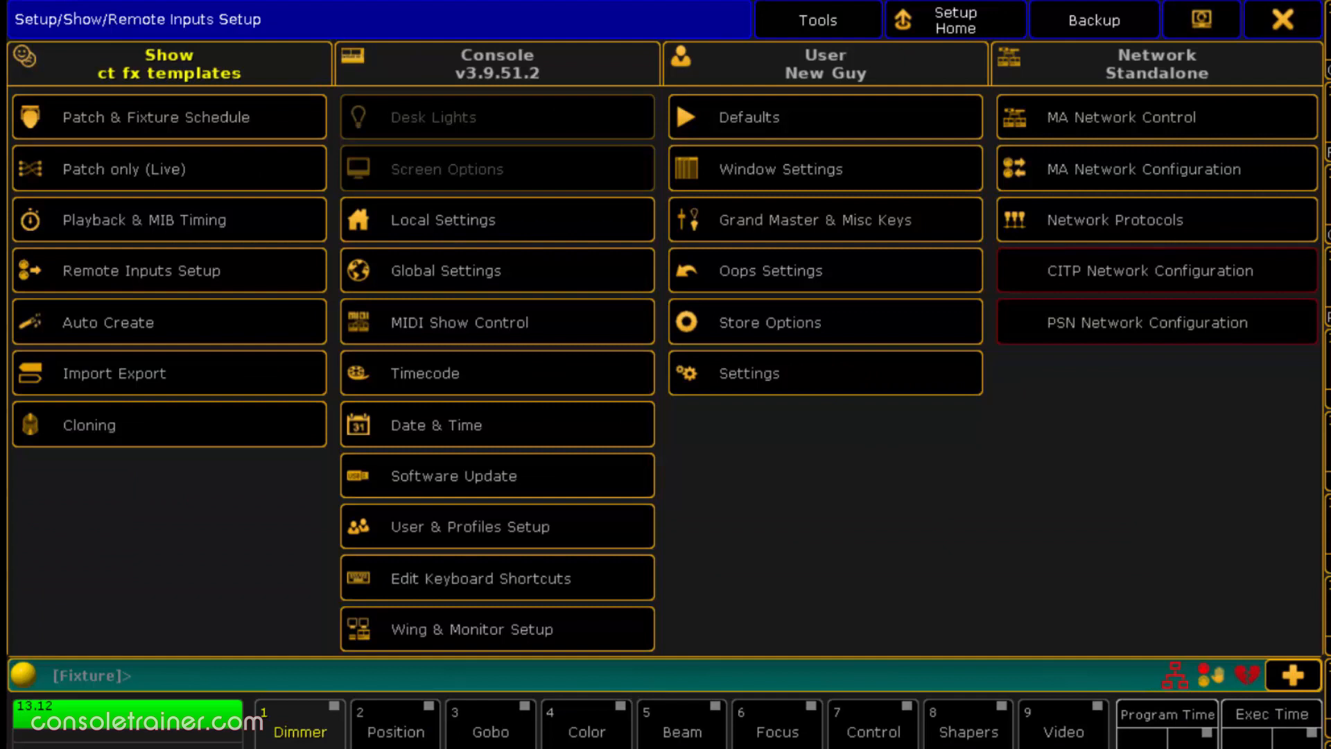
- As New Guy, try to open User & Profiles Setup, Software Update, Edit Keyboard Shortcuts, Wing & Monitor Setup and Patch only (Live)
{"action": "left_click", "coordinate": [602, 523]}
{"action": "left_click", "coordinate": [620, 474]}
{"action": "left_click", "coordinate": [619, 474]}
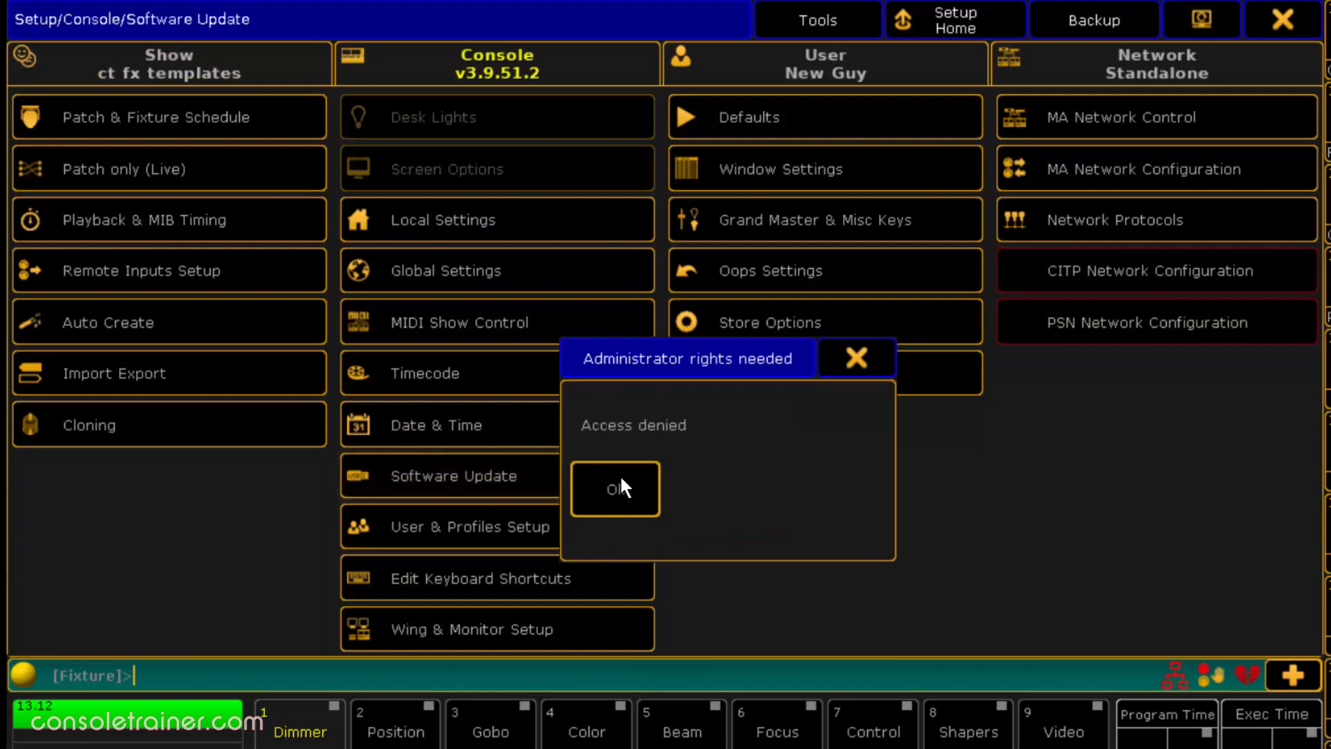
{"action": "left_click", "coordinate": [634, 492]}
{"action": "left_click", "coordinate": [621, 570]}
{"action": "left_click", "coordinate": [631, 514]}
{"action": "left_click", "coordinate": [617, 616]}
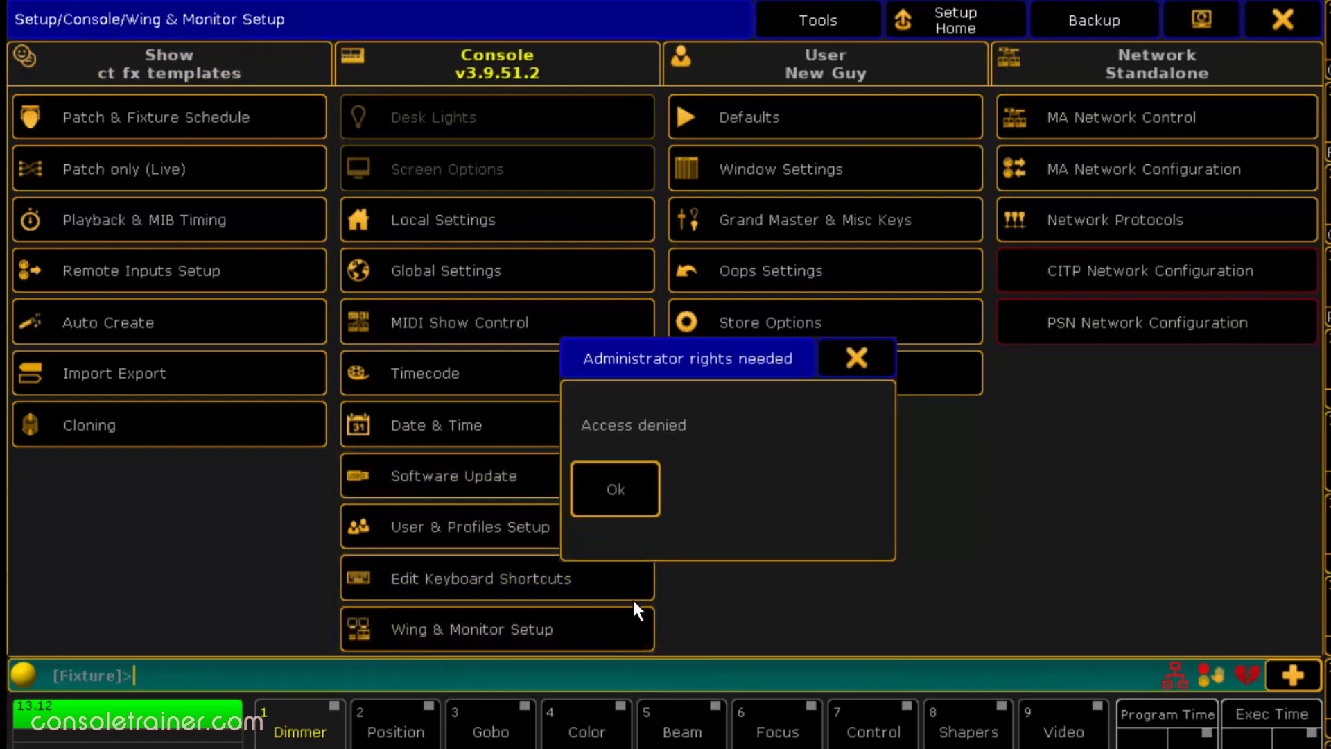
{"action": "left_click", "coordinate": [637, 506]}
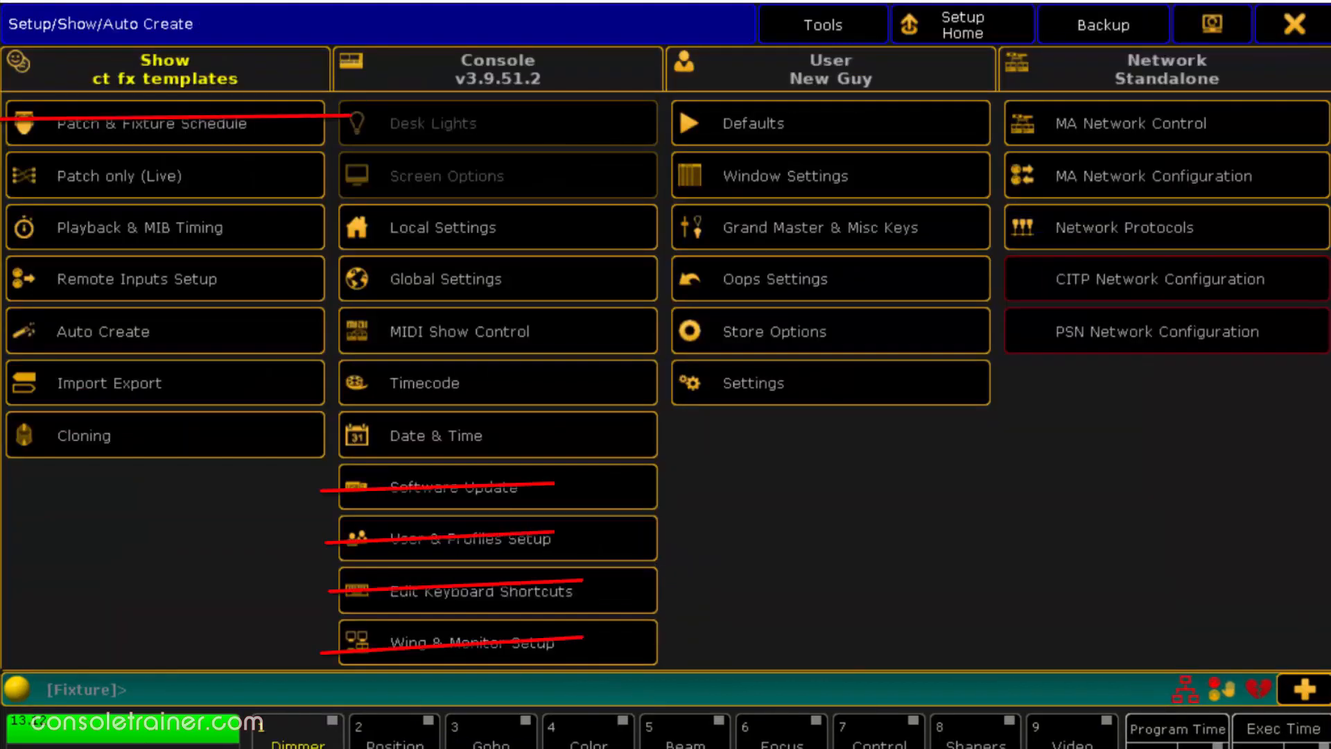
{"action": "left_click", "coordinate": [236, 174]}
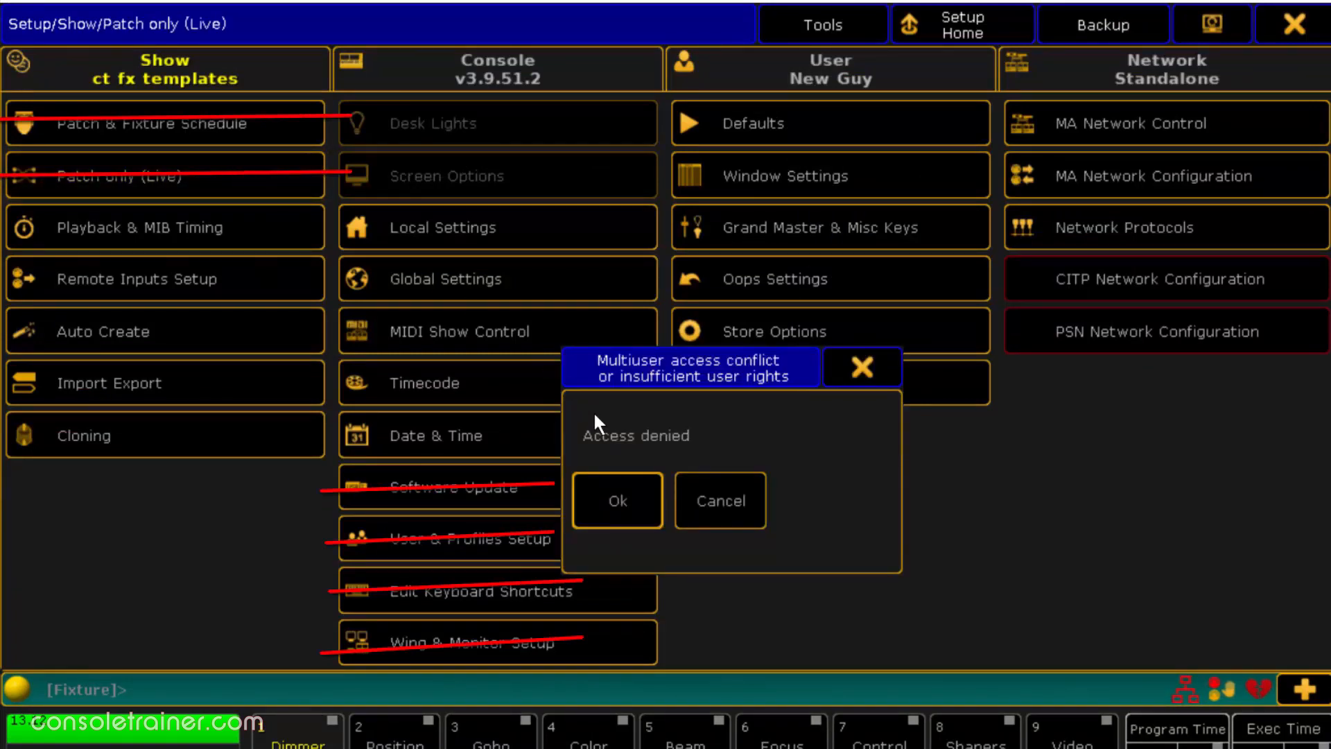
{"action": "left_click", "coordinate": [644, 491]}
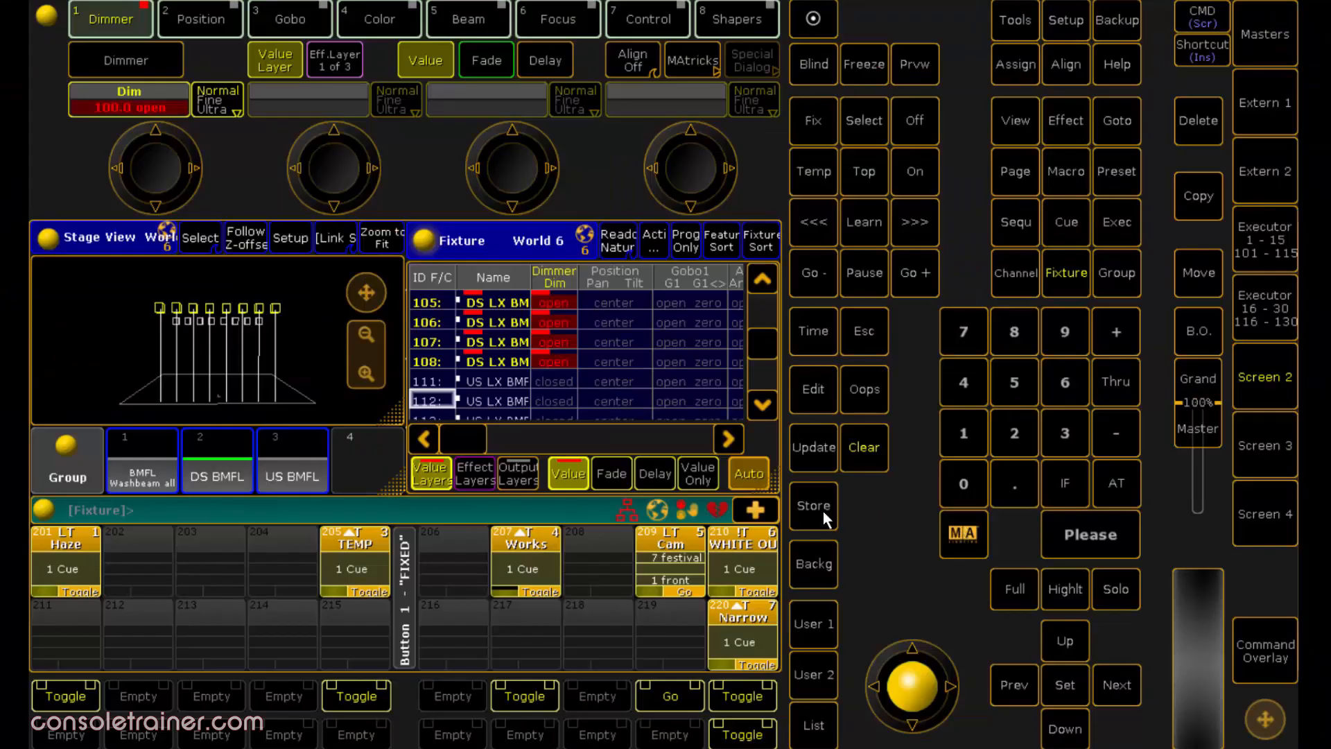
- Store the active dimmer values to an empty executor between Haze and TEMP
{"action": "left_click", "coordinate": [821, 510]}
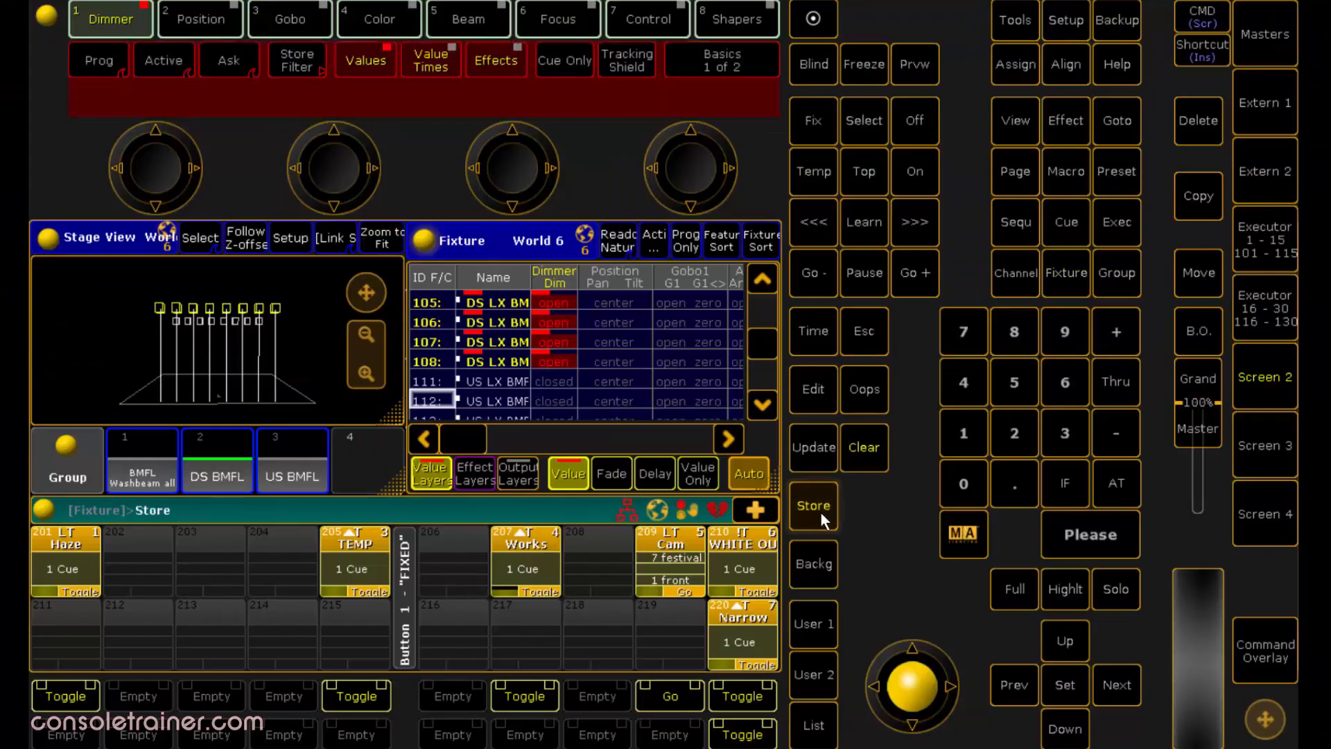
{"action": "left_click", "coordinate": [202, 548]}
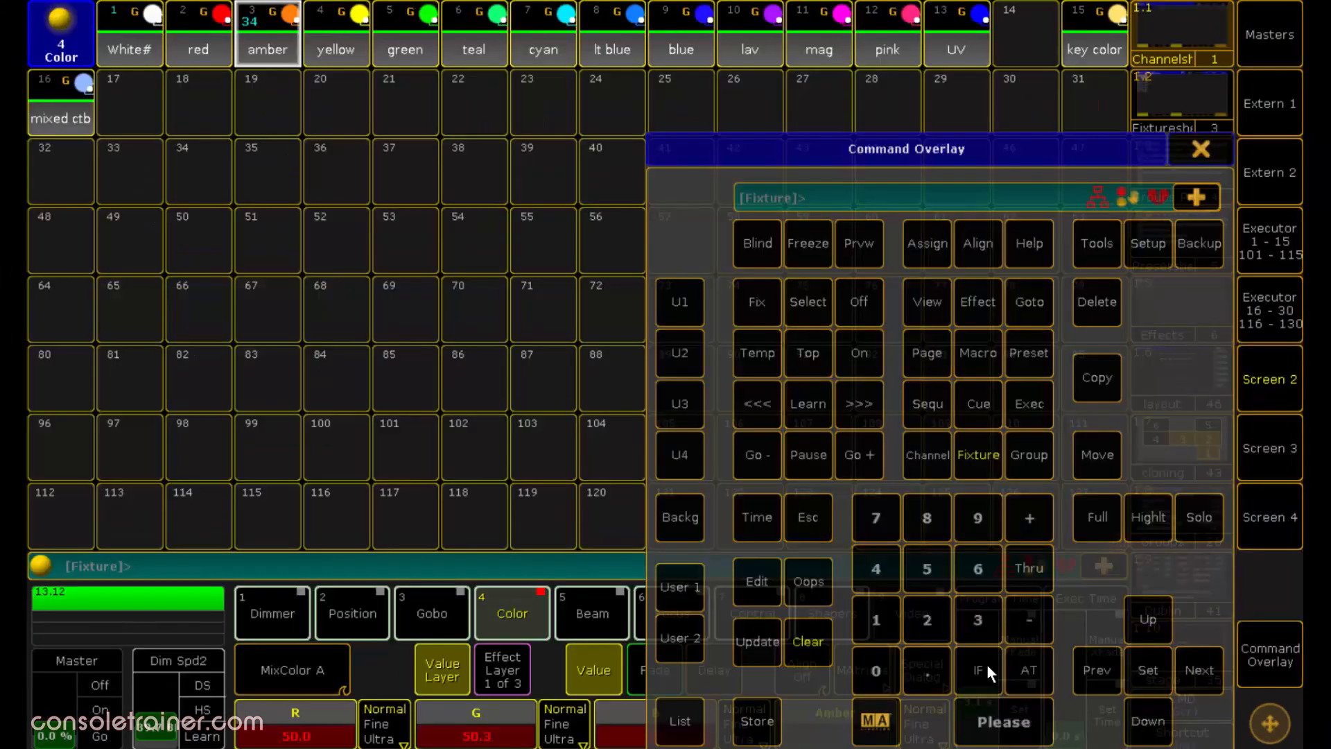
- Try to store over the amber color preset 4.3 and to edit that same preset
{"action": "left_click", "coordinate": [772, 742]}
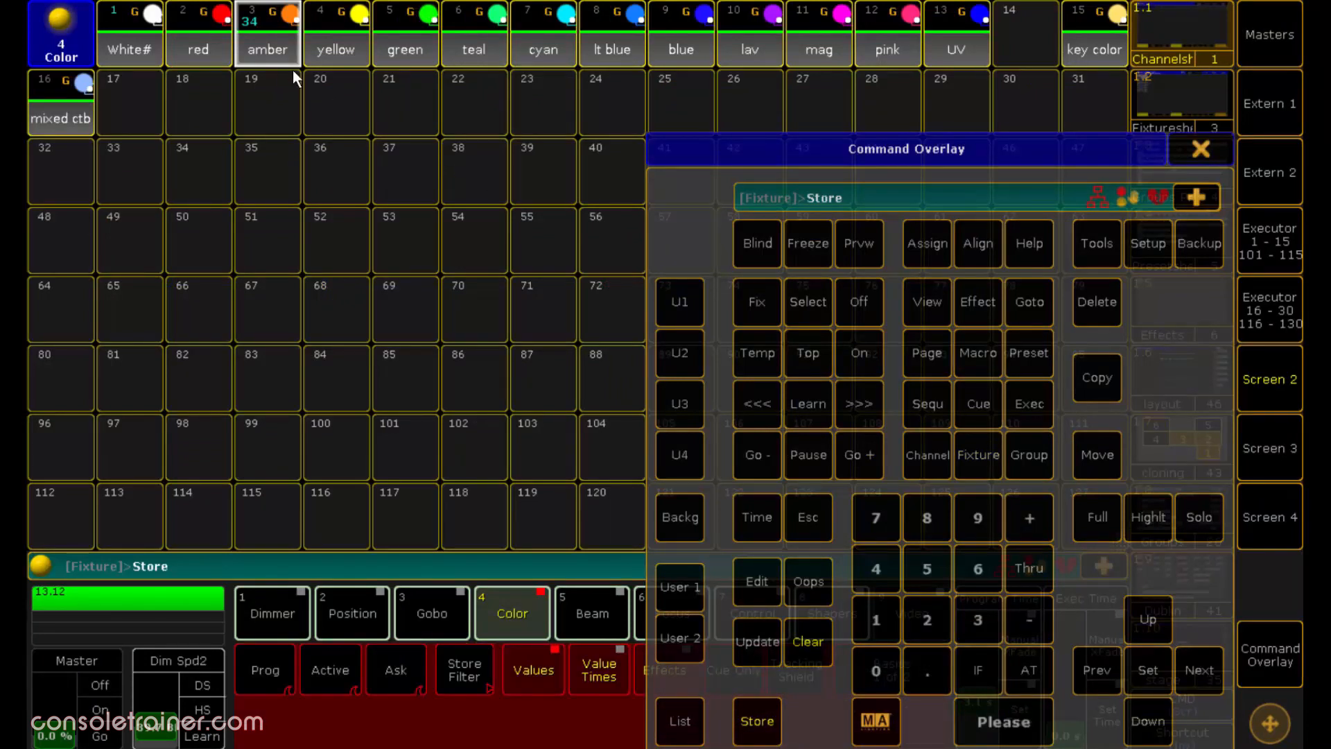
{"action": "left_click", "coordinate": [268, 53]}
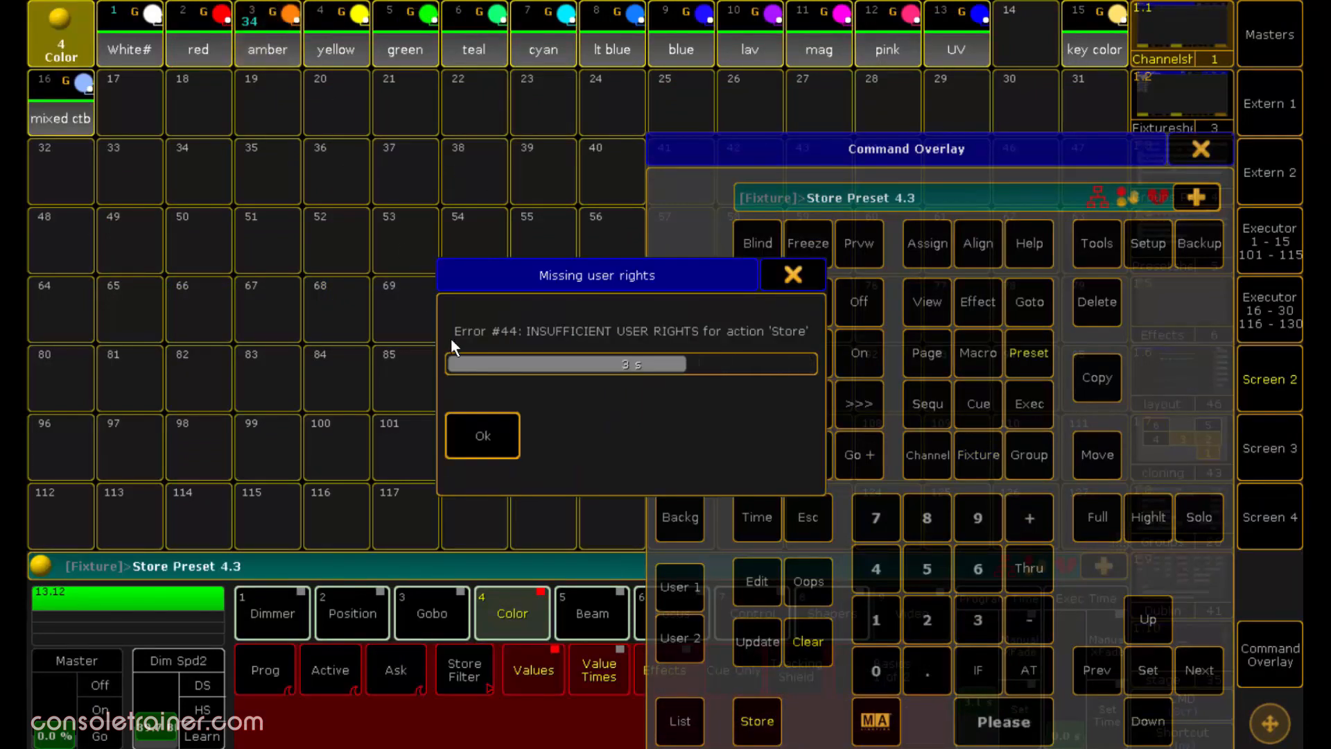
{"action": "left_click", "coordinate": [491, 431]}
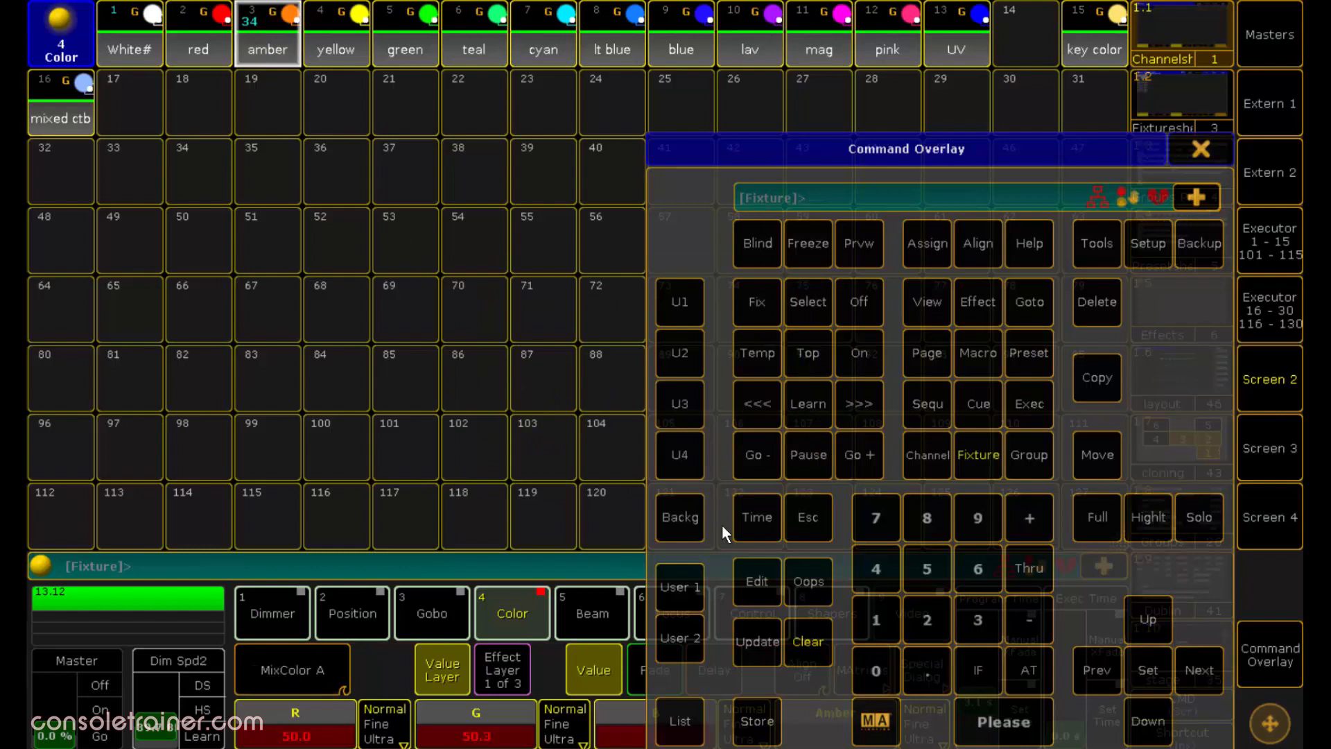
{"action": "left_click", "coordinate": [759, 580]}
{"action": "left_click", "coordinate": [281, 46]}
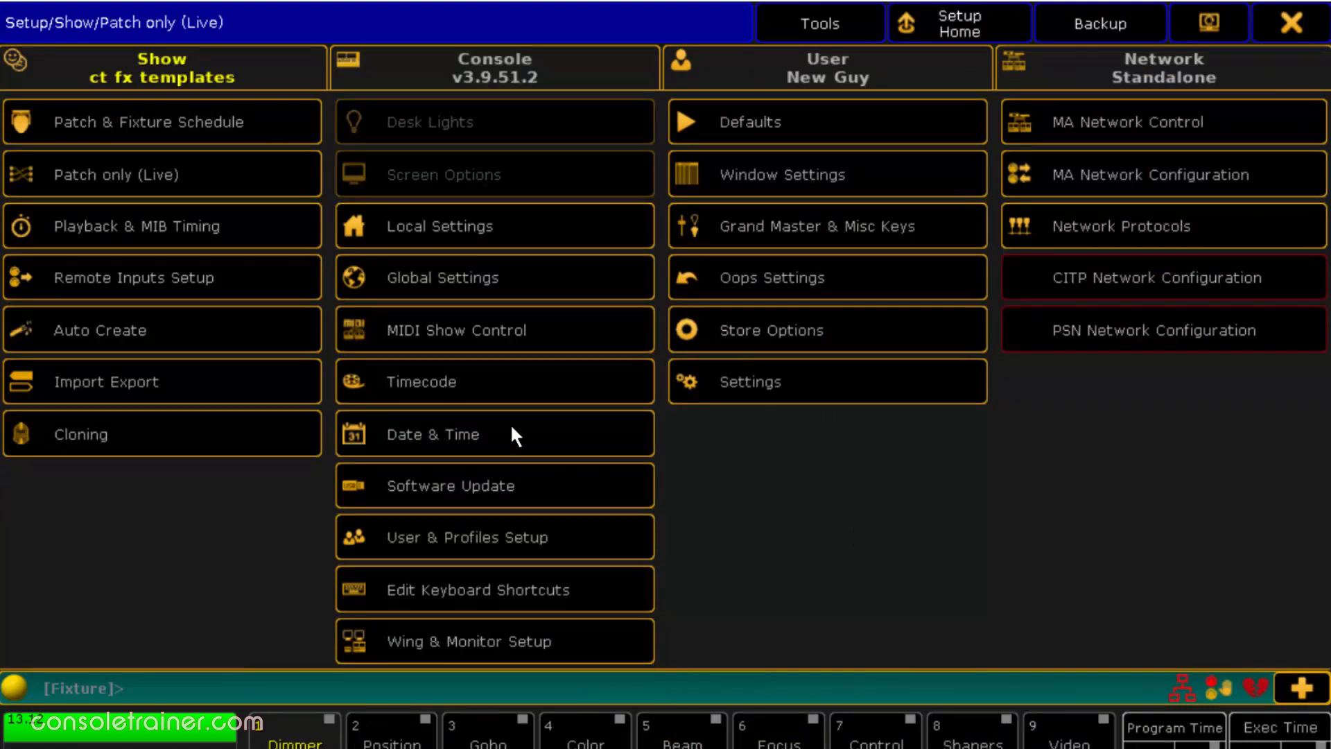
- Try to open Auto Create and to load the show "demo dimmer and more" with all load options checked
{"action": "left_click", "coordinate": [238, 338]}
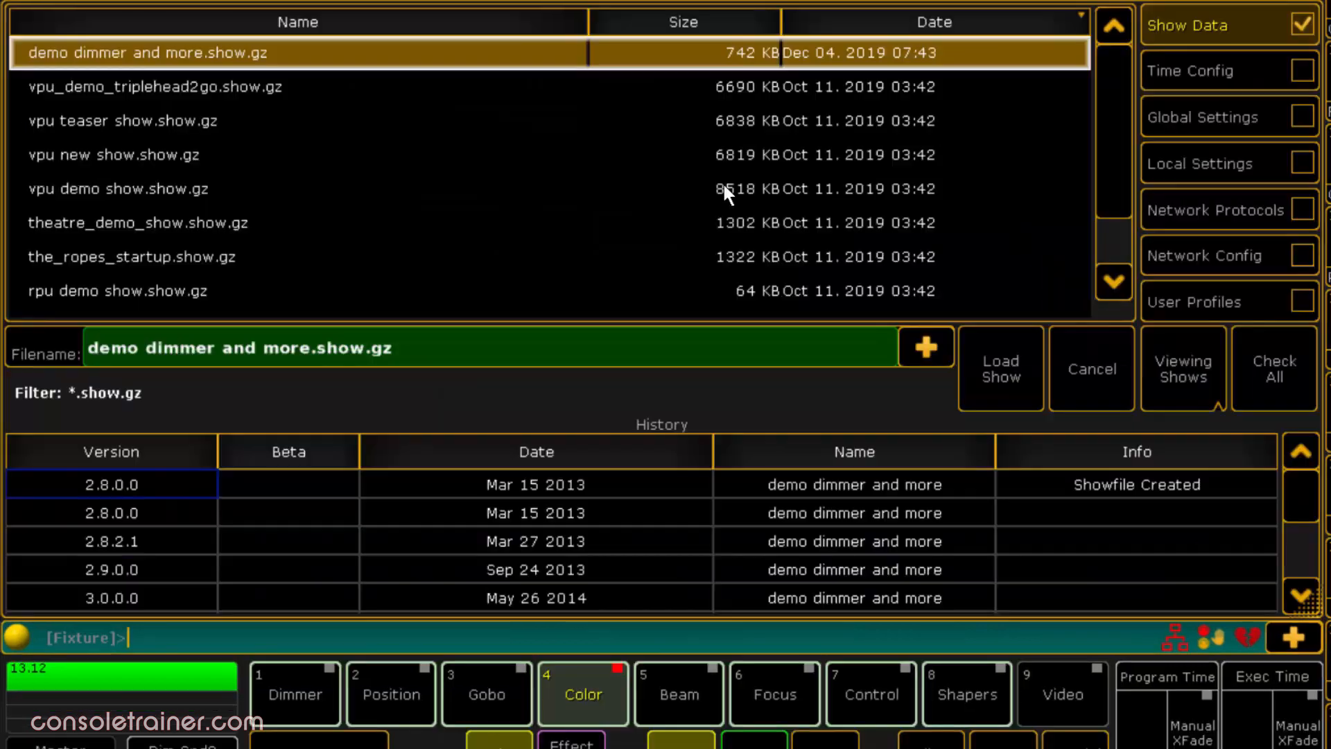
{"action": "left_click", "coordinate": [1290, 364]}
{"action": "left_click", "coordinate": [1013, 399]}
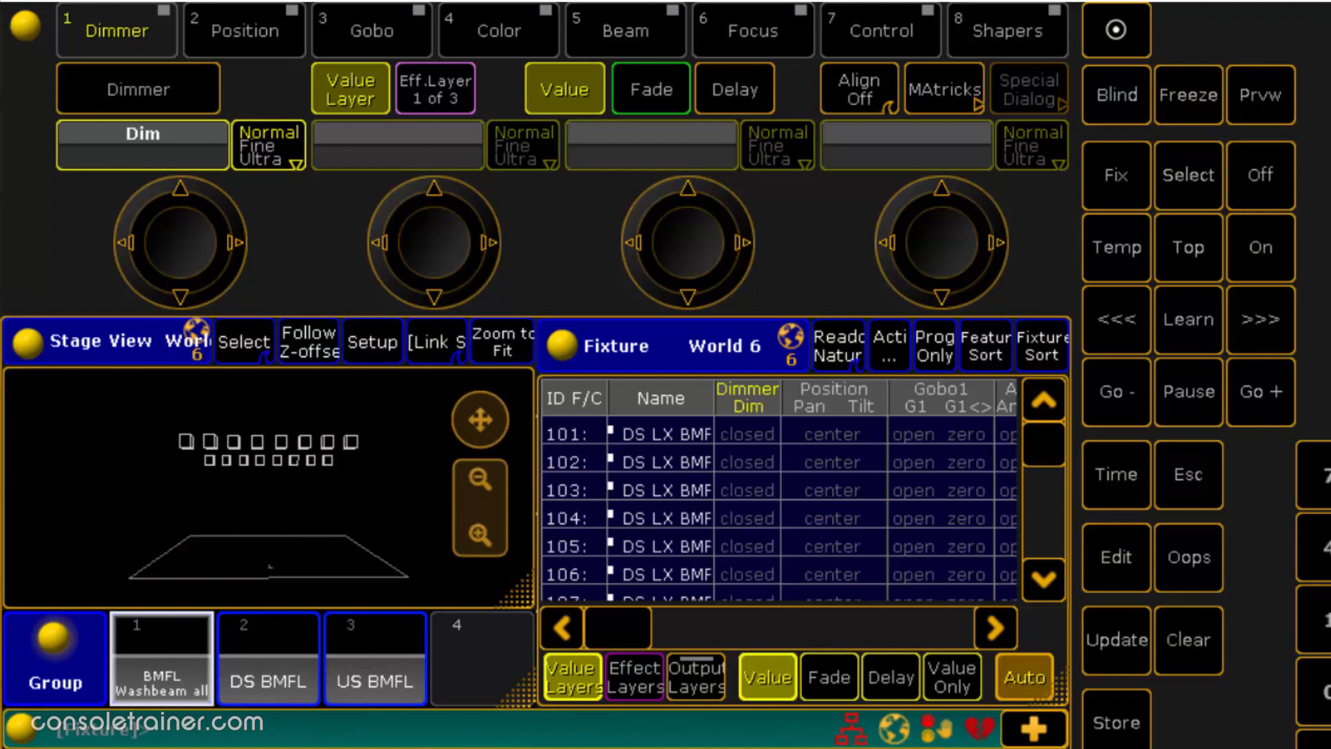
- Try to select the "BMFL Washbeam all" group, and select fixture 101 to adjust its dimmer
{"action": "left_click", "coordinate": [167, 648]}
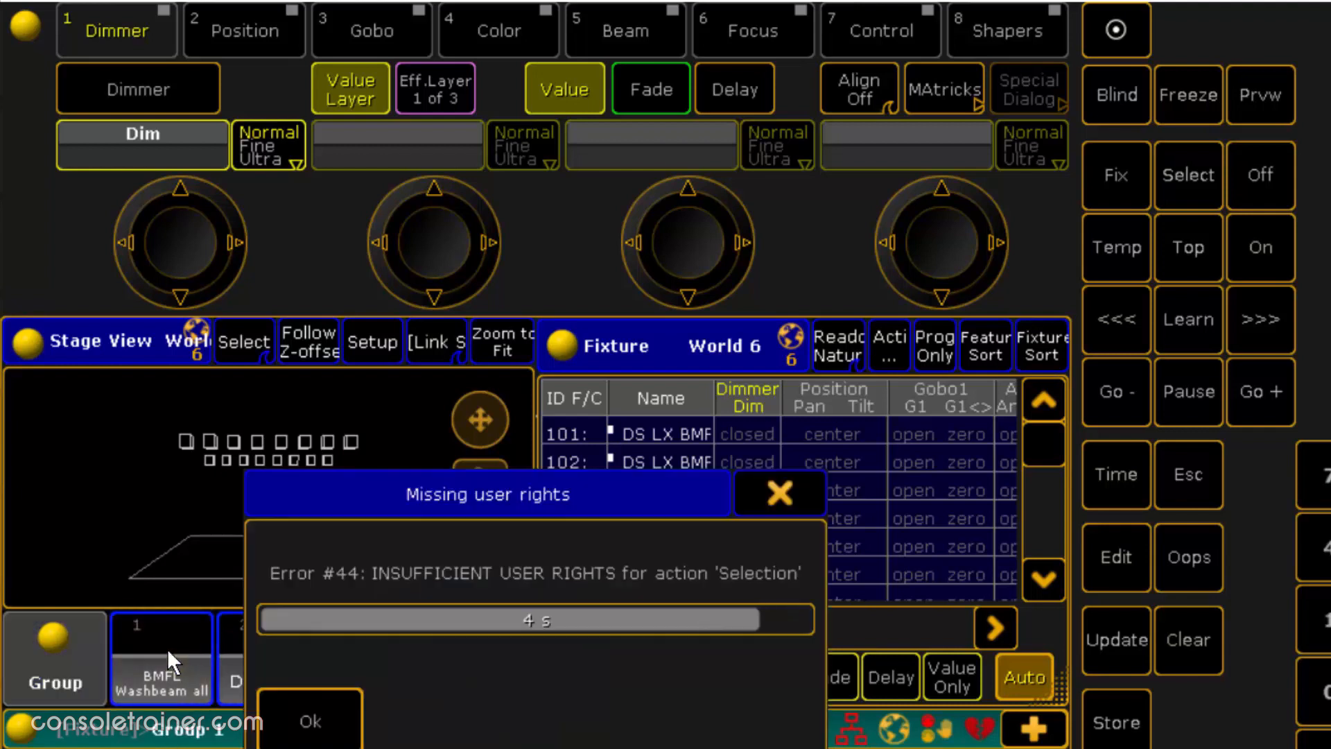
{"action": "left_click", "coordinate": [310, 718]}
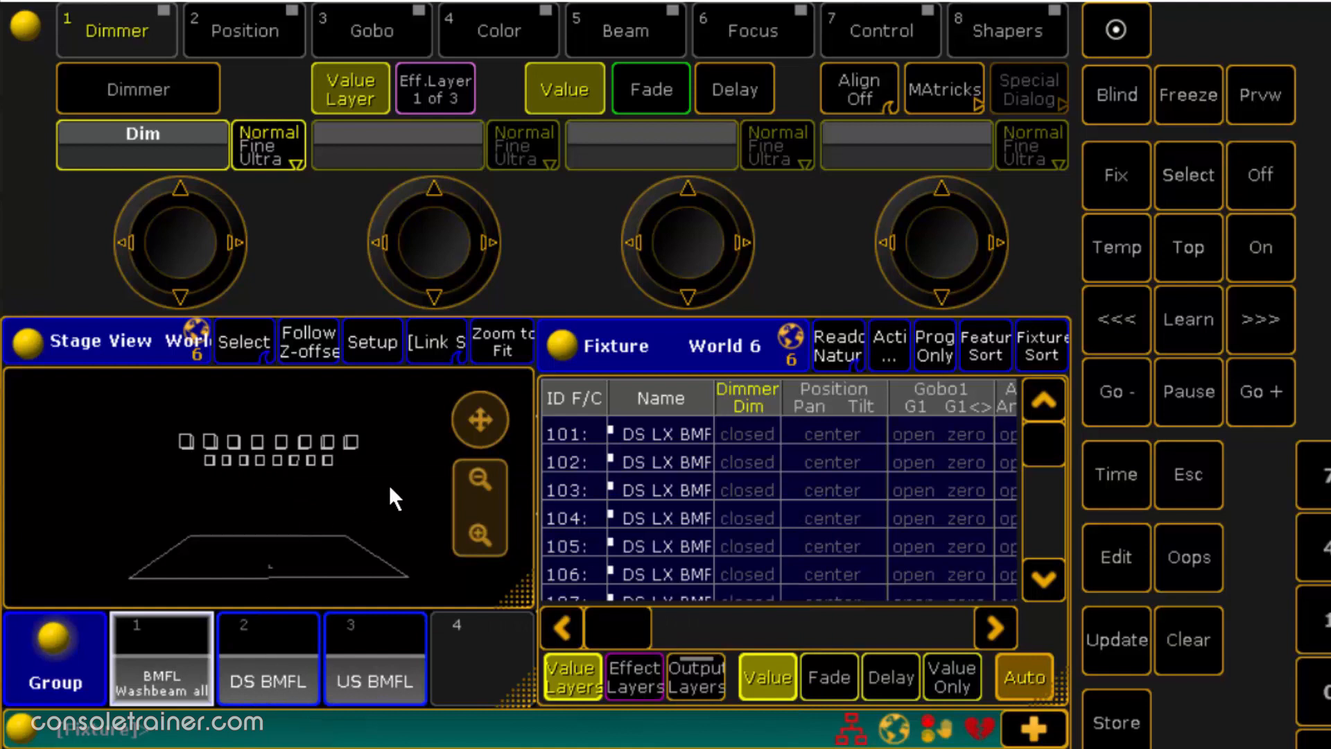
{"action": "left_click", "coordinate": [581, 434]}
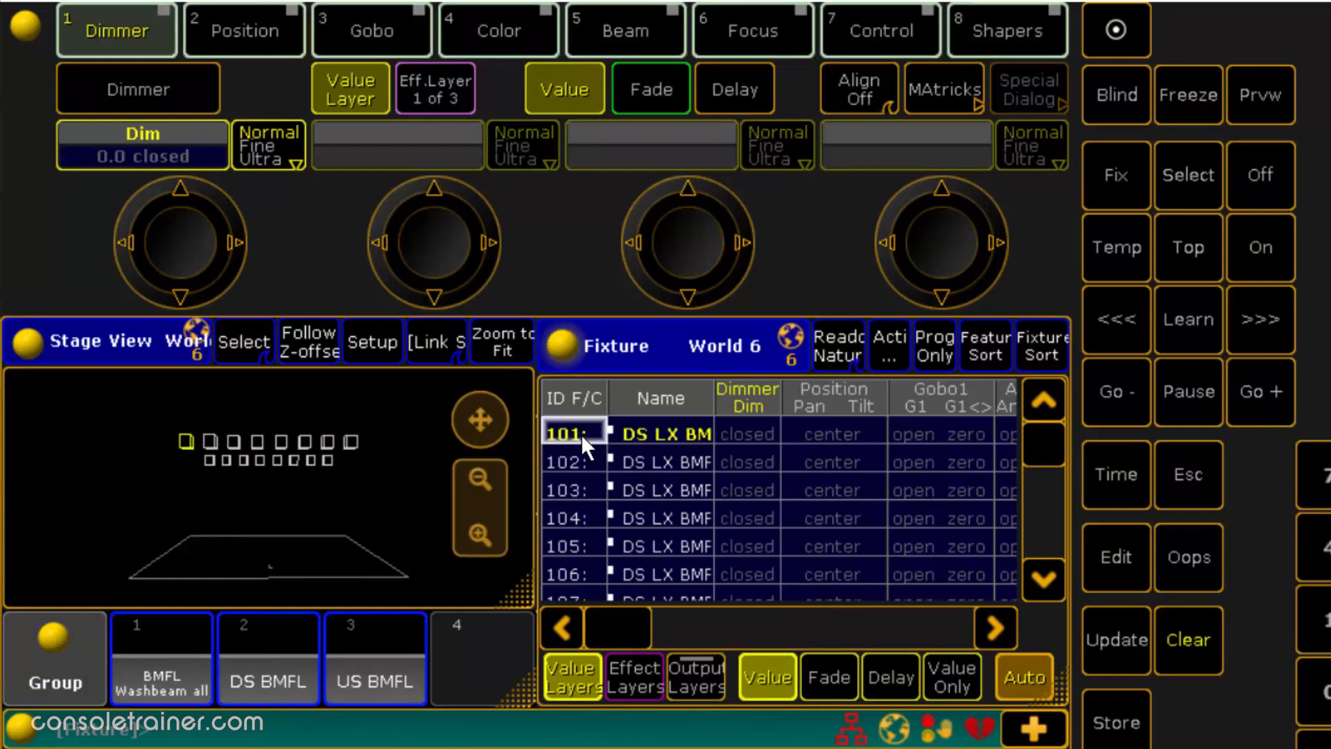
{"action": "left_click", "coordinate": [192, 226]}
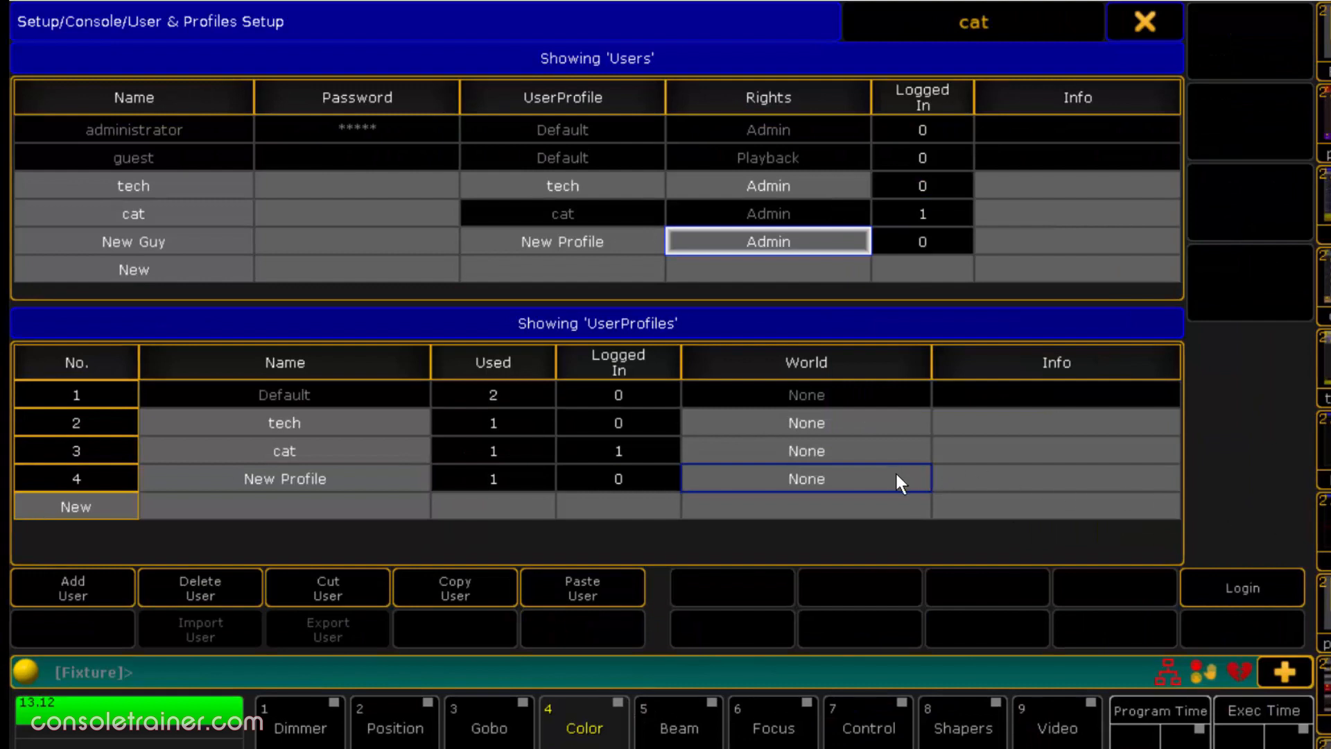
- Set the world of user profile 4 "New Profile" to Lighting Only 3
{"action": "left_click", "coordinate": [900, 481]}
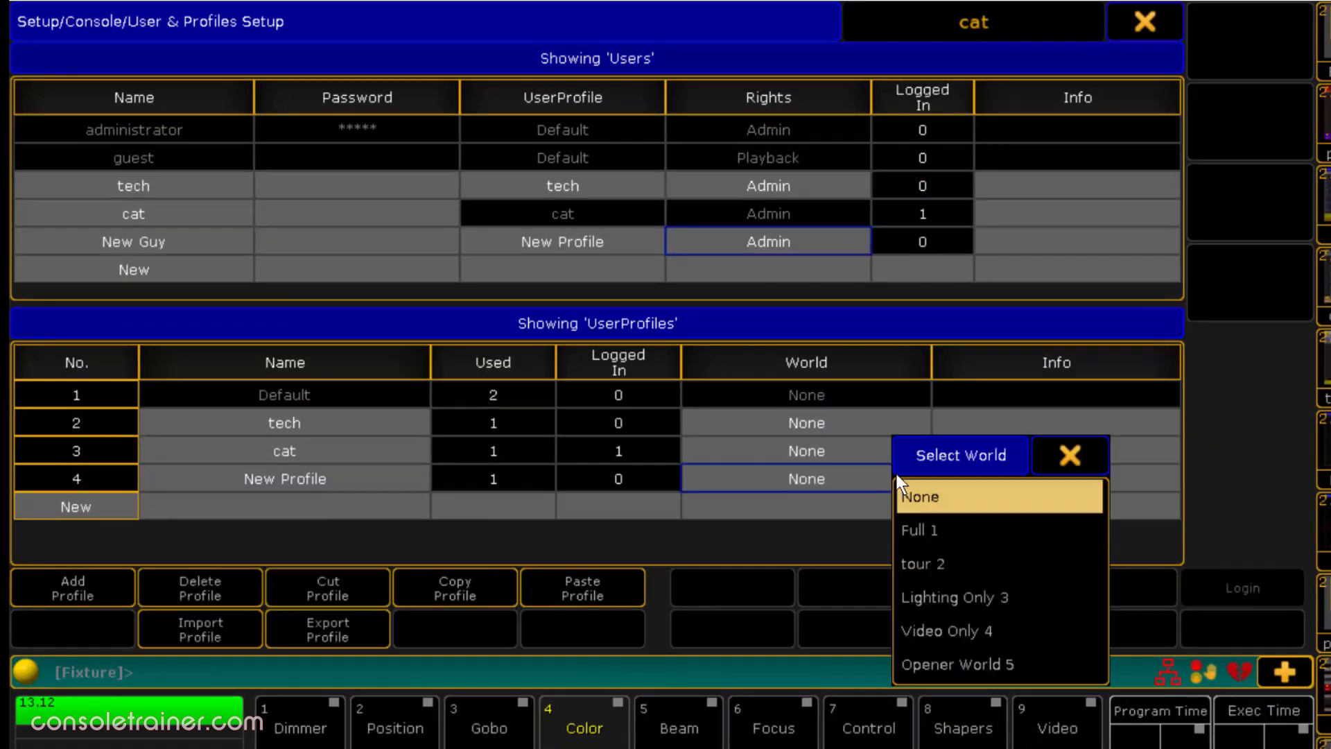
{"action": "left_click", "coordinate": [1051, 600]}
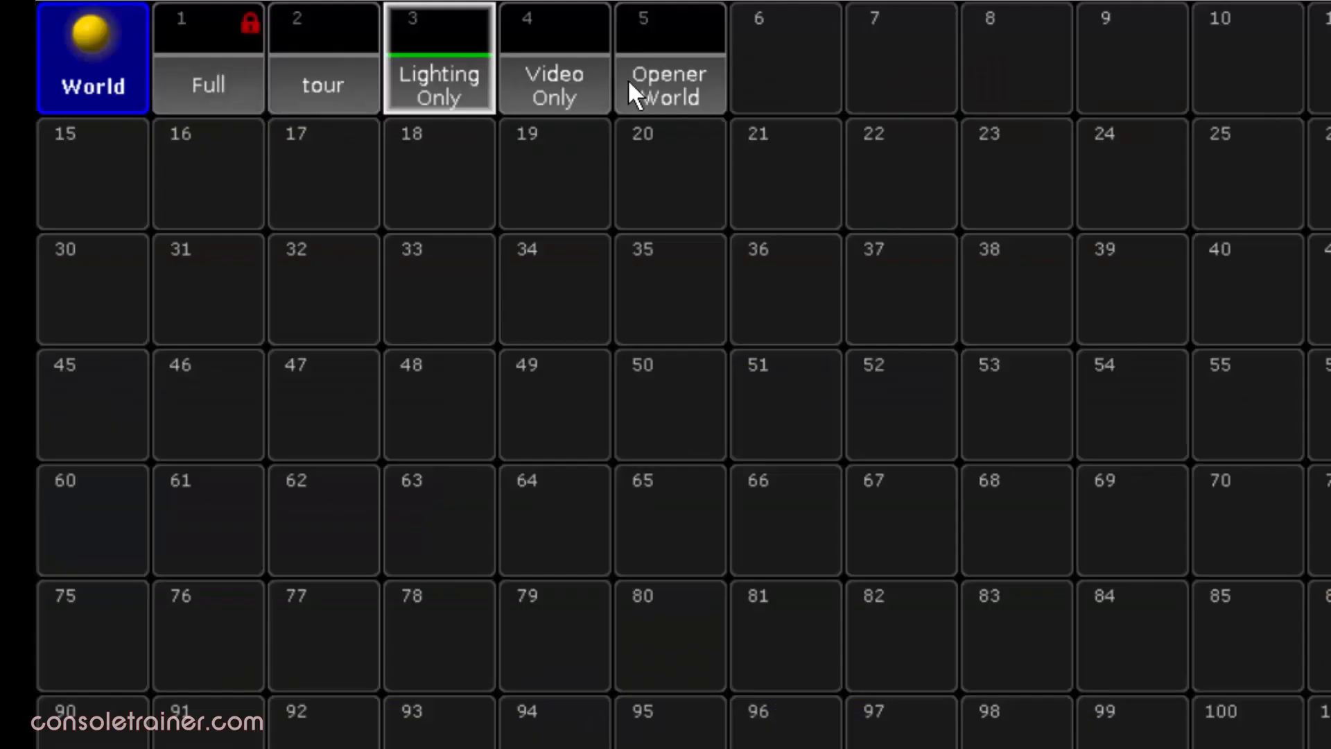
- Try to switch from the Lighting Only world to the Video Only, Opener World and Full worlds
{"action": "left_click", "coordinate": [595, 76]}
{"action": "left_click", "coordinate": [696, 87]}
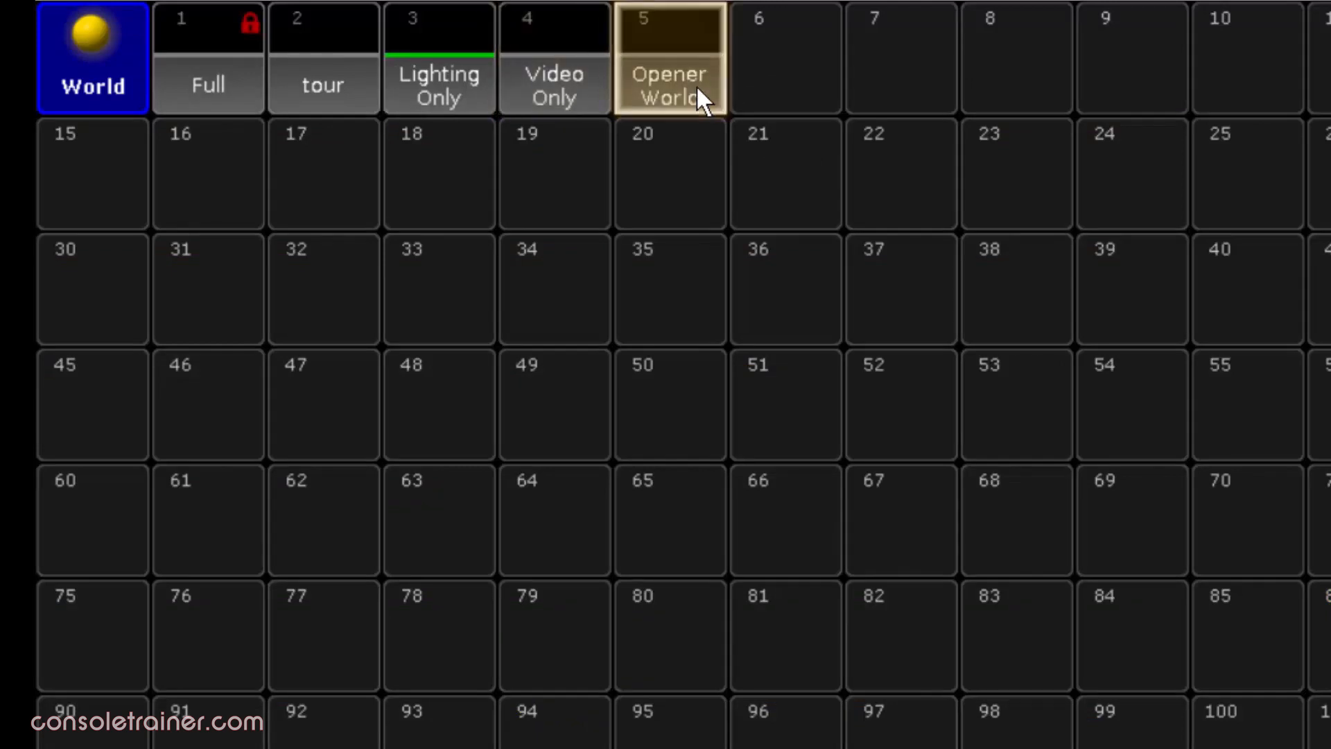
{"action": "left_click", "coordinate": [199, 64]}
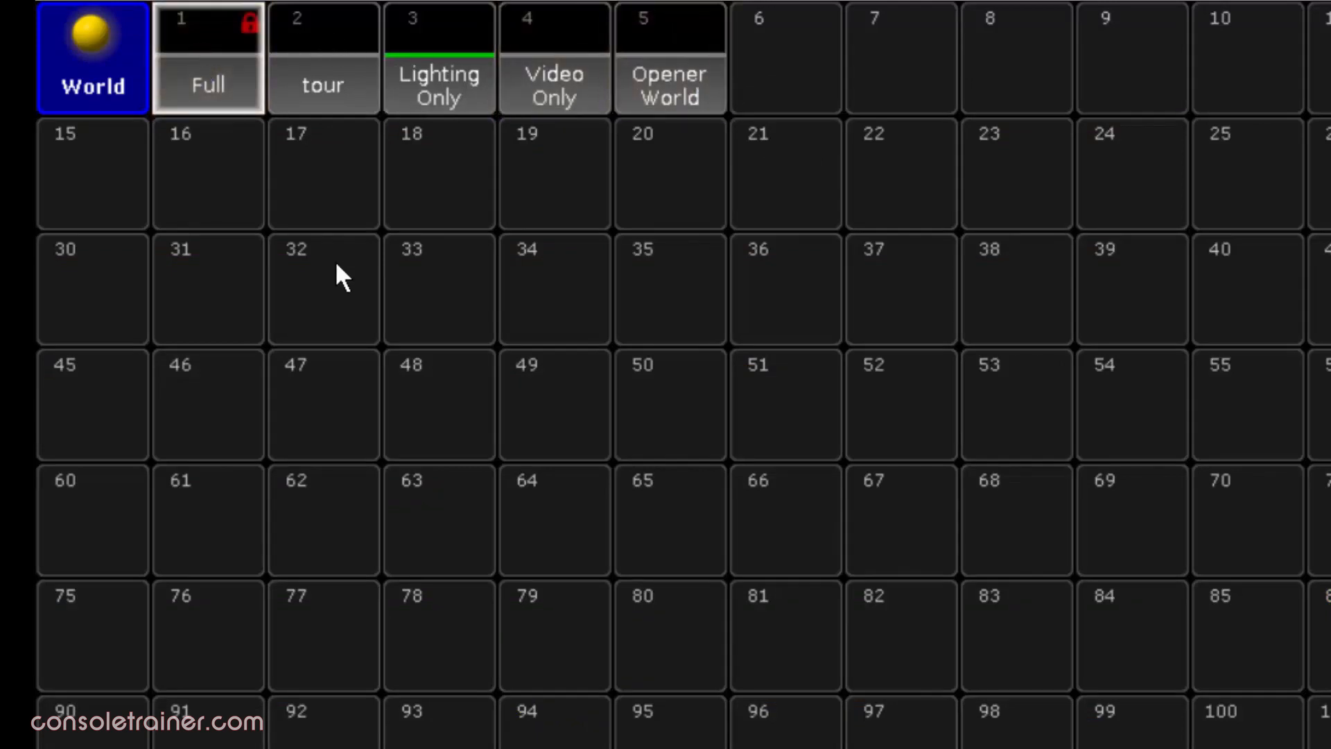
{"action": "left_click", "coordinate": [474, 106]}
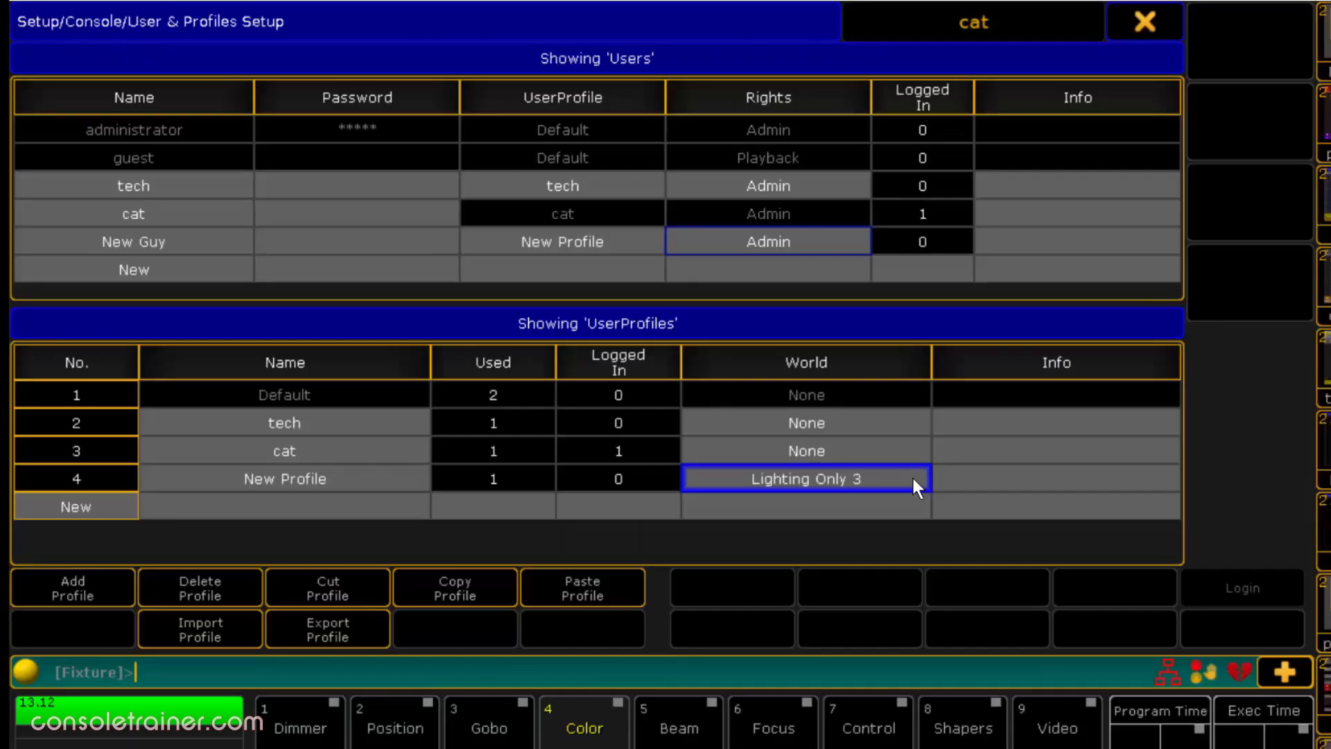
- Set the world of user profile 4 "New Profile" to None
{"action": "left_click", "coordinate": [914, 477]}
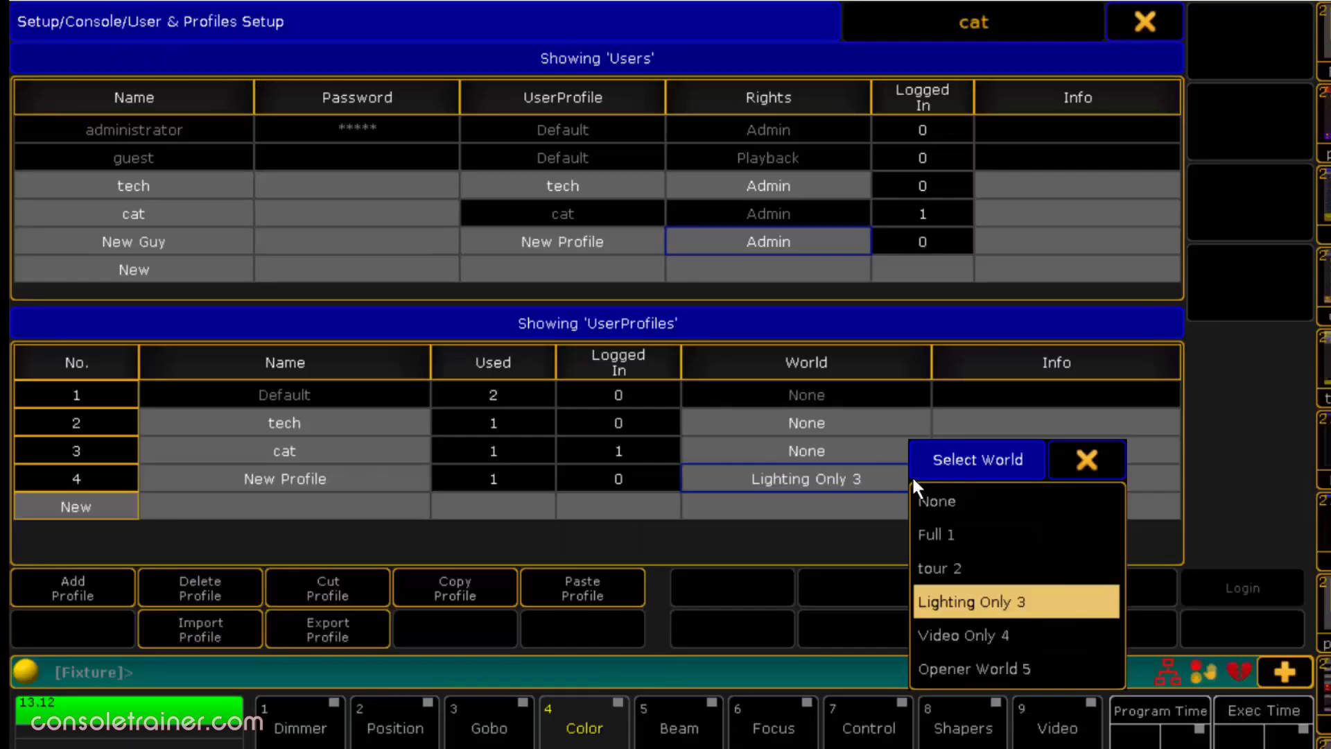
{"action": "left_click", "coordinate": [967, 509]}
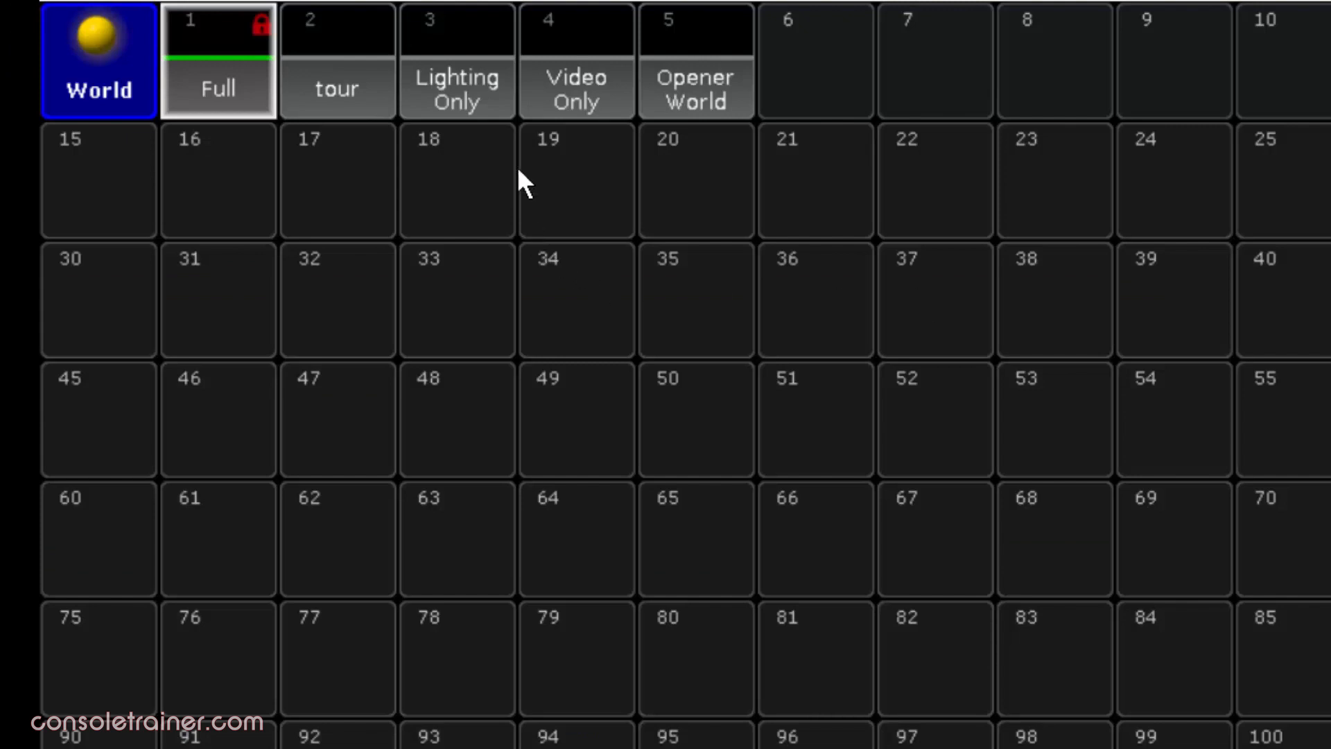
- Switch the active world to Lighting Only and back to Full
{"action": "left_click", "coordinate": [498, 100]}
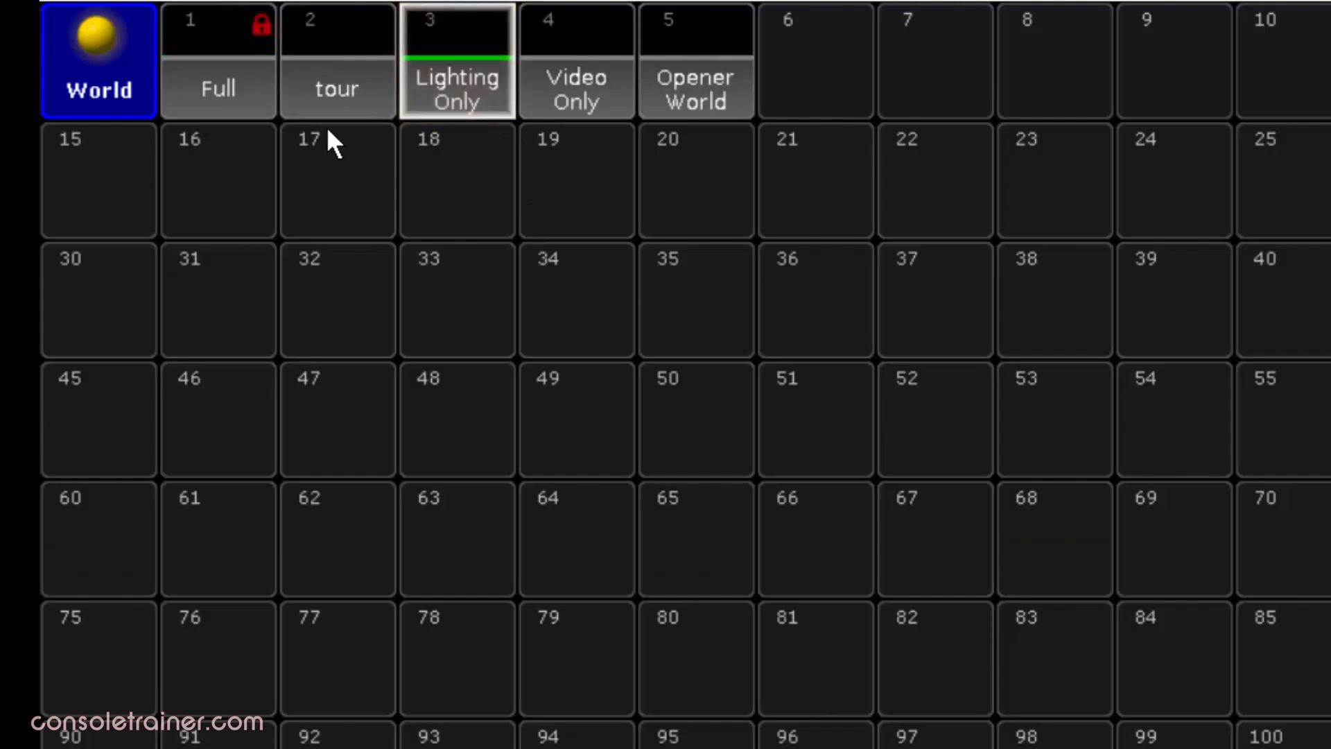
{"action": "left_click", "coordinate": [210, 97]}
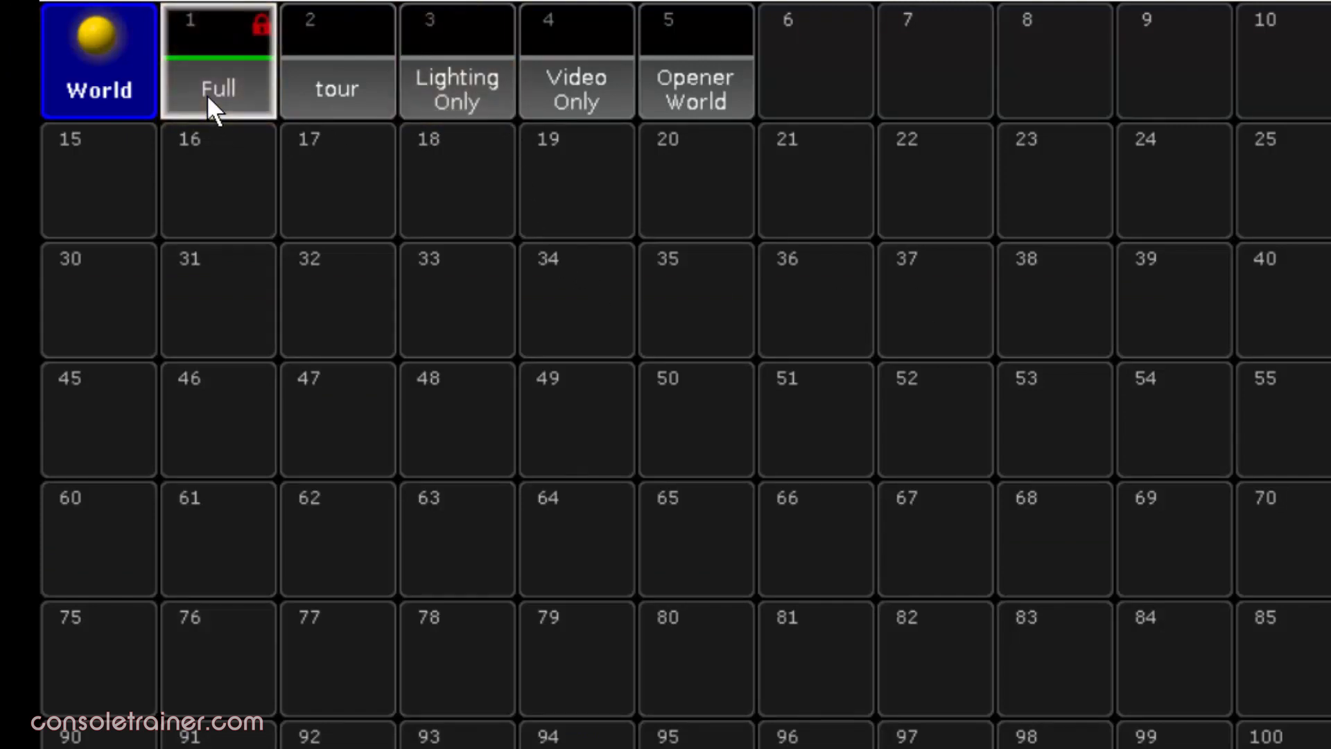